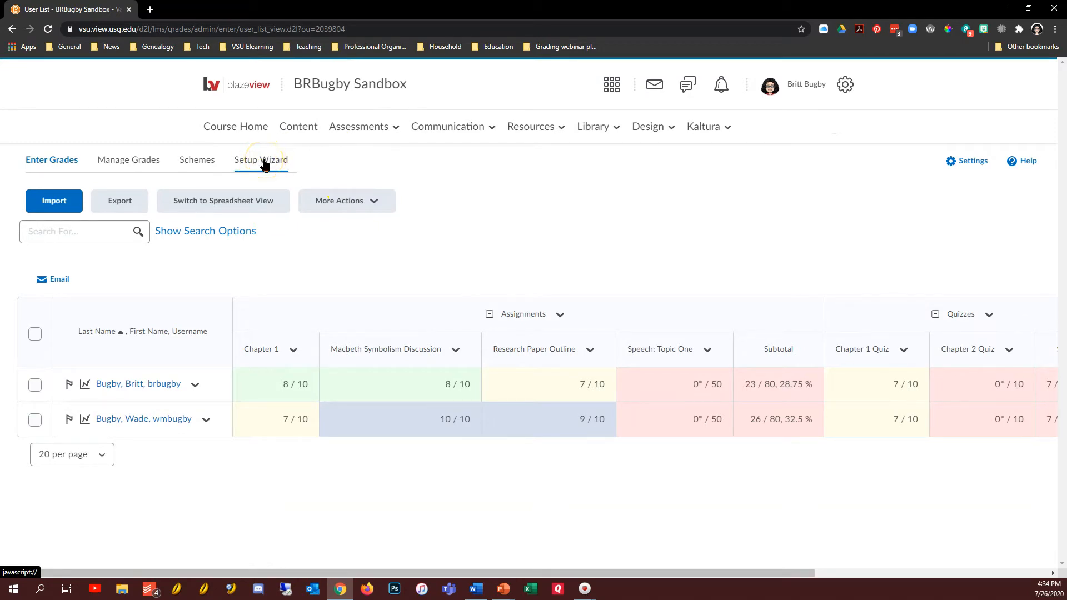
Open the Grades Setup Wizard and start it from the current grade book settings
left_click(265, 163)
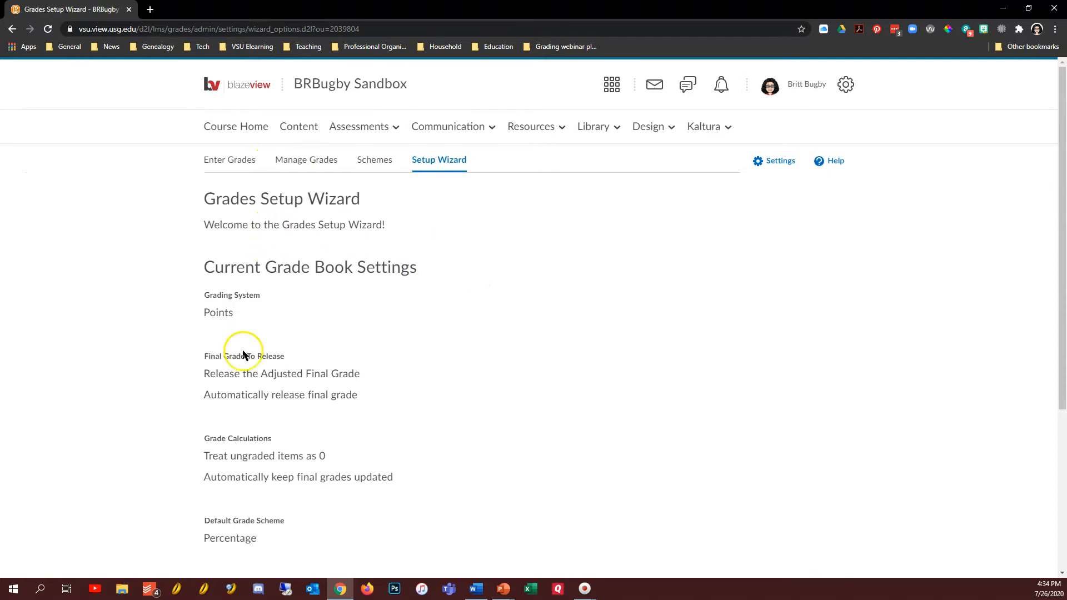
scroll(247, 331, "down", 4)
left_click(230, 564)
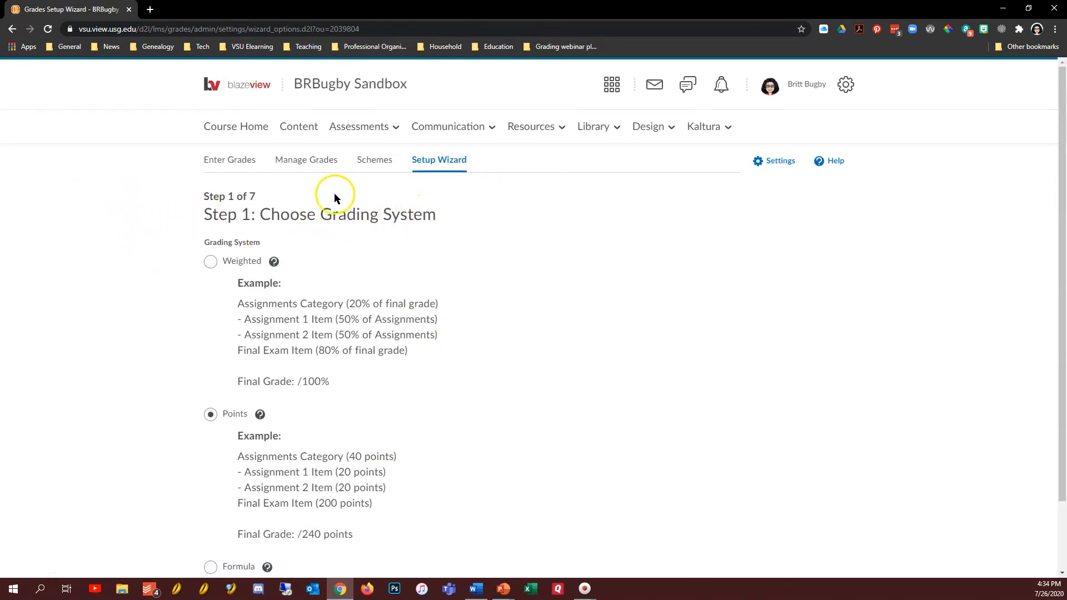
Choose Weighted as the grading system, read its help explanation, and continue to the final grade release settings
left_click(211, 262)
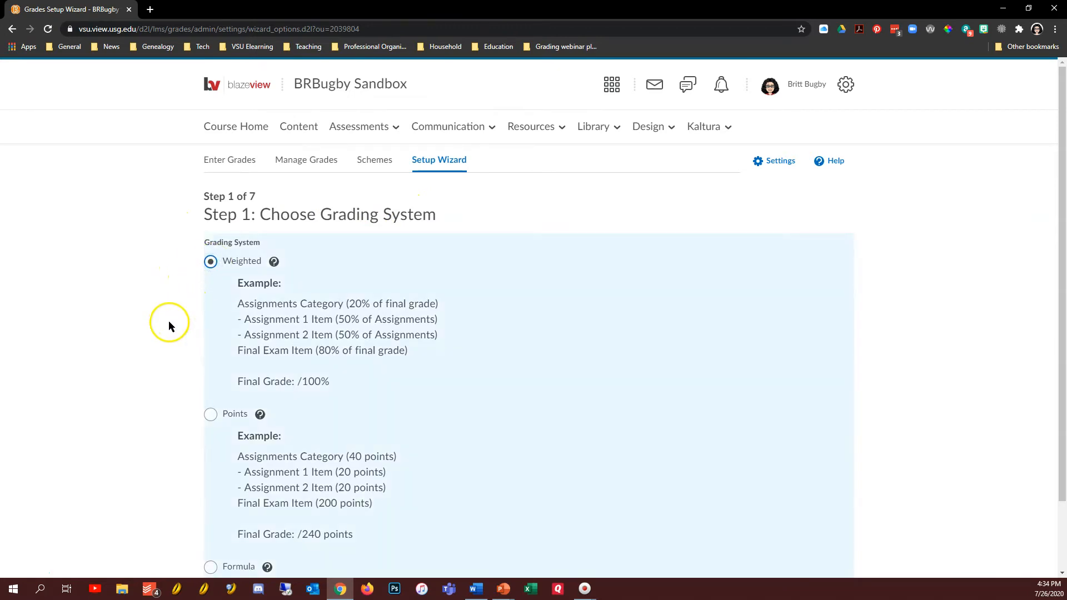
scroll(167, 324, "down", 1)
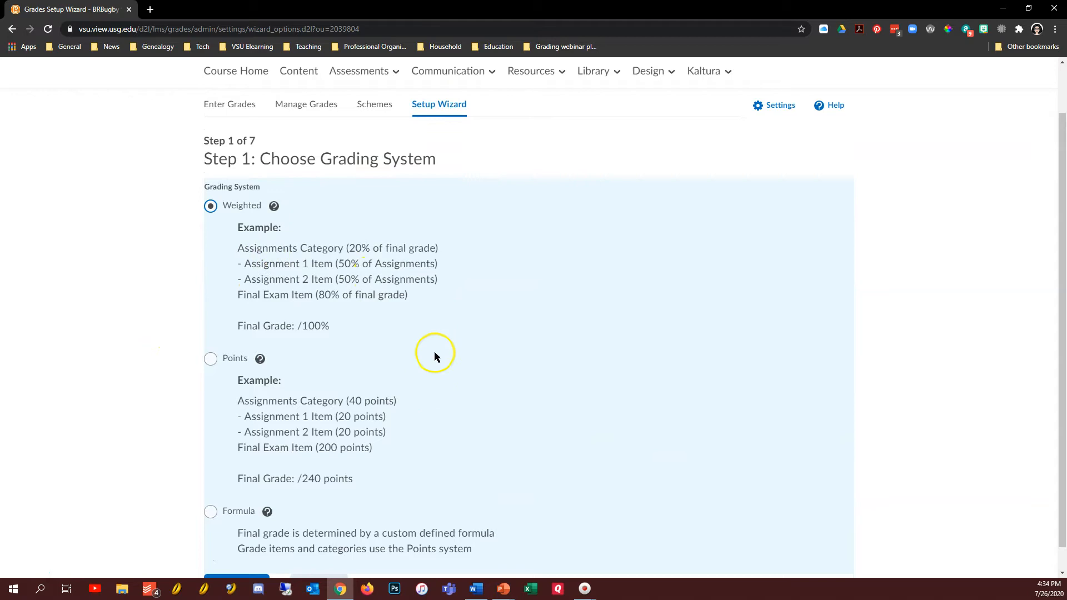
scroll(444, 389, "down", 1)
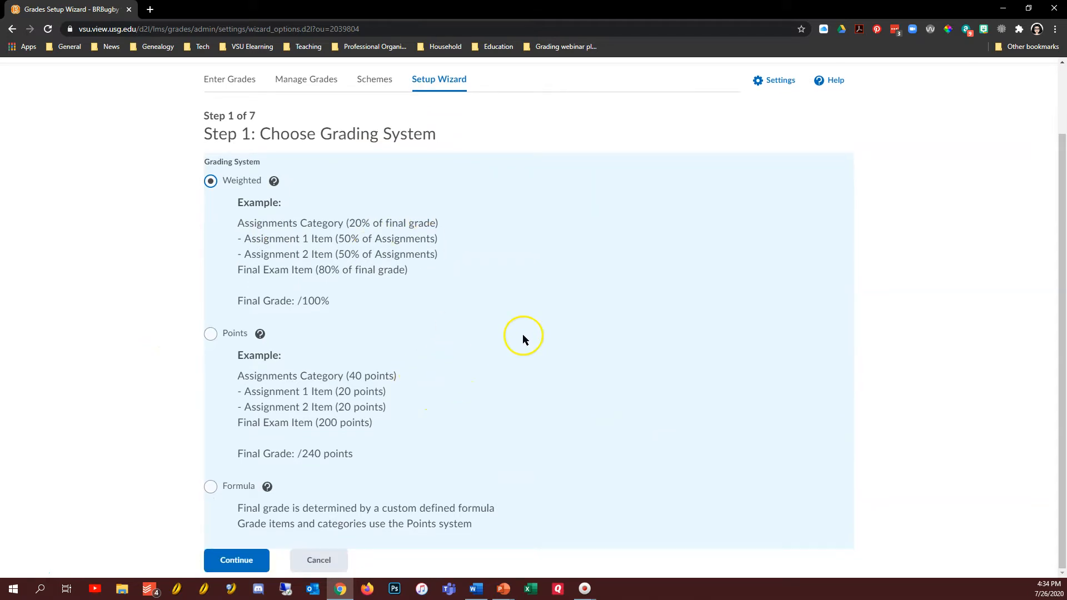
left_click(274, 182)
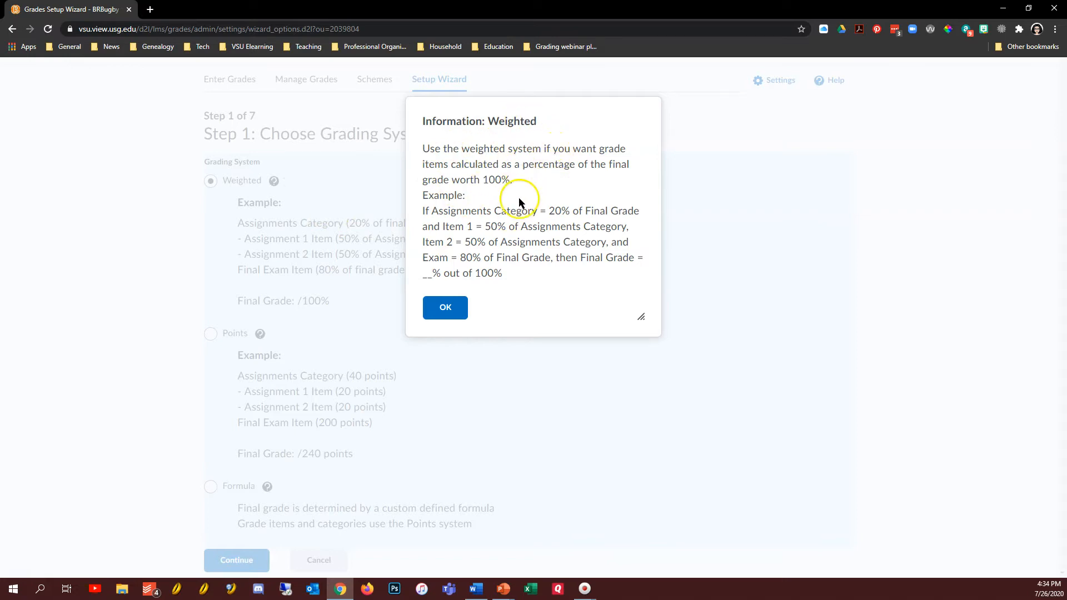
left_click(445, 312)
left_click(223, 564)
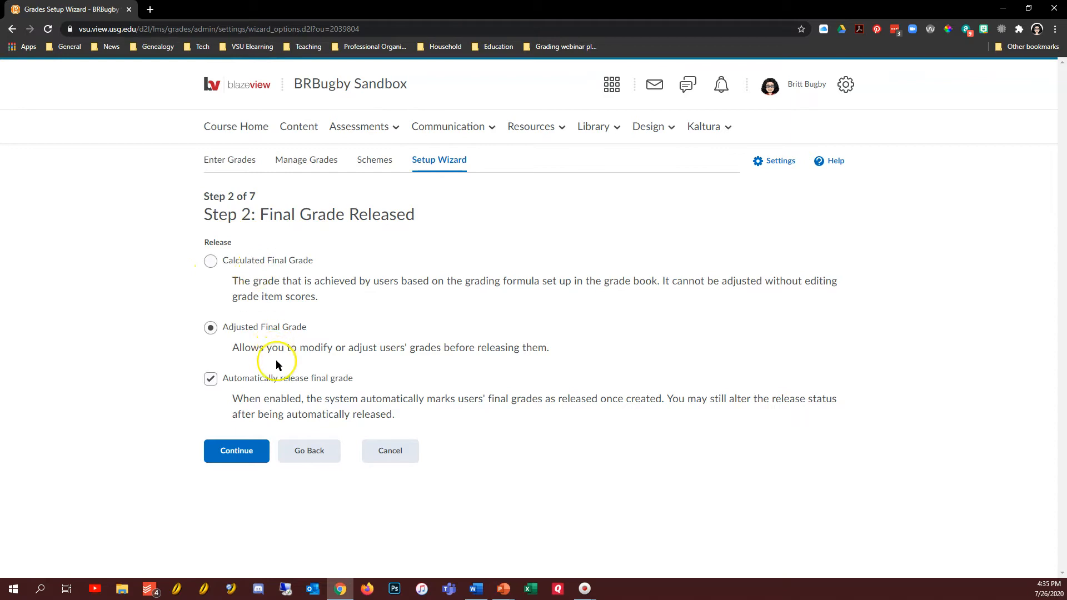
Release the Adjusted Final Grade automatically, and accept treating ungraded items as 0 with automatic final grade updates
left_click(211, 328)
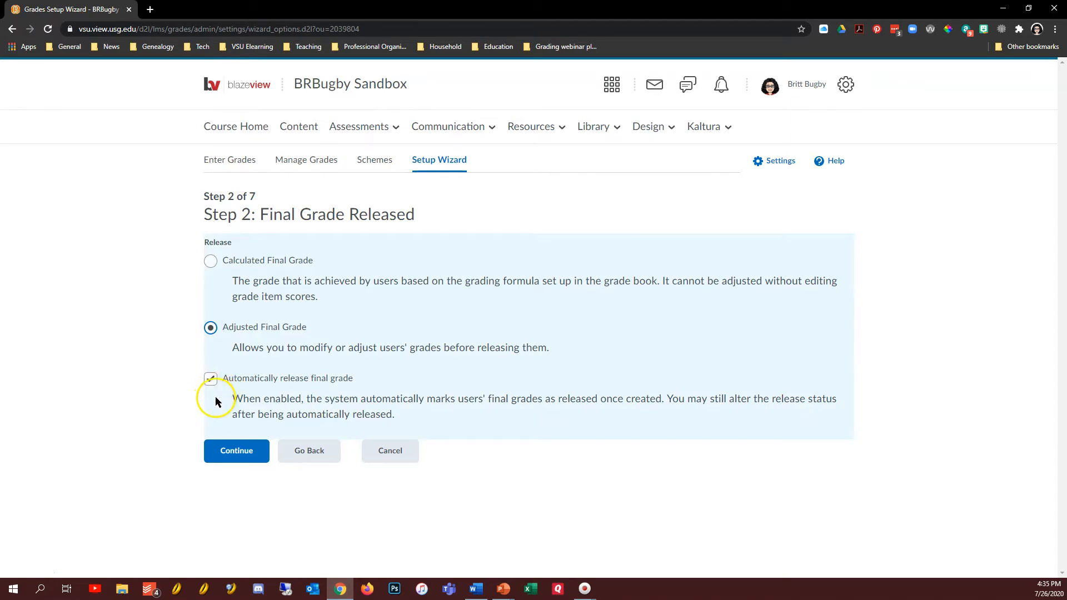
left_click(234, 454)
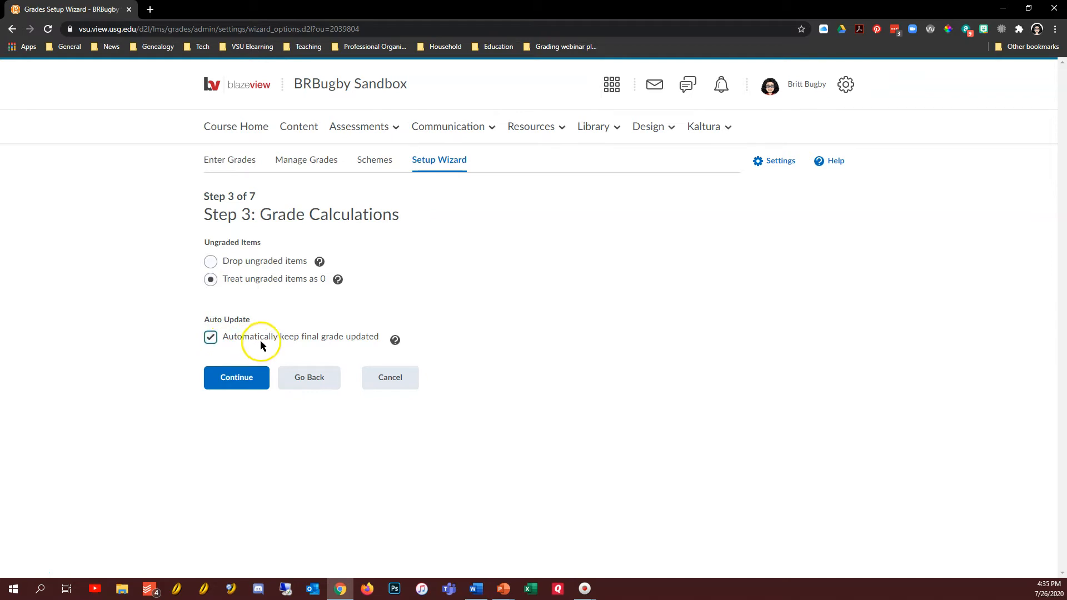
left_click(239, 380)
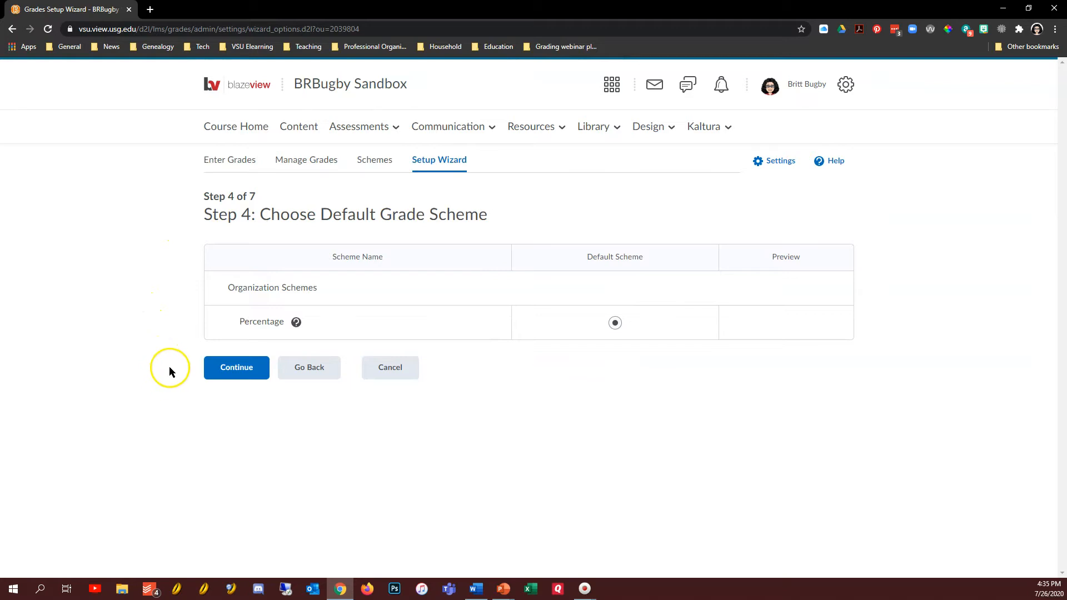
Accept Percentage as the default grade scheme and 2 decimal places for the managing view
left_click(233, 369)
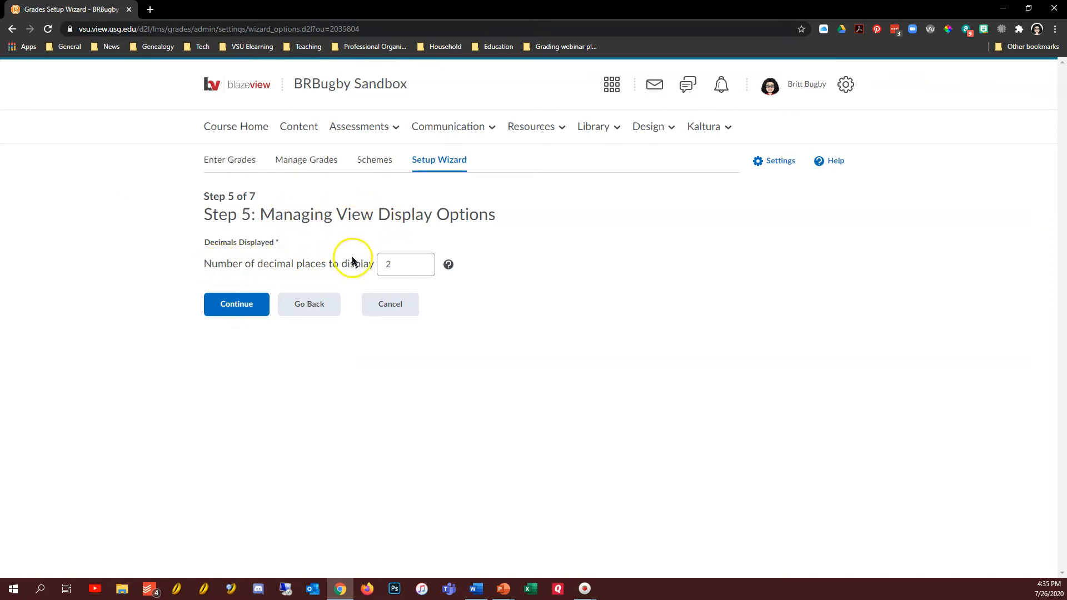
left_click(397, 265)
left_click(237, 305)
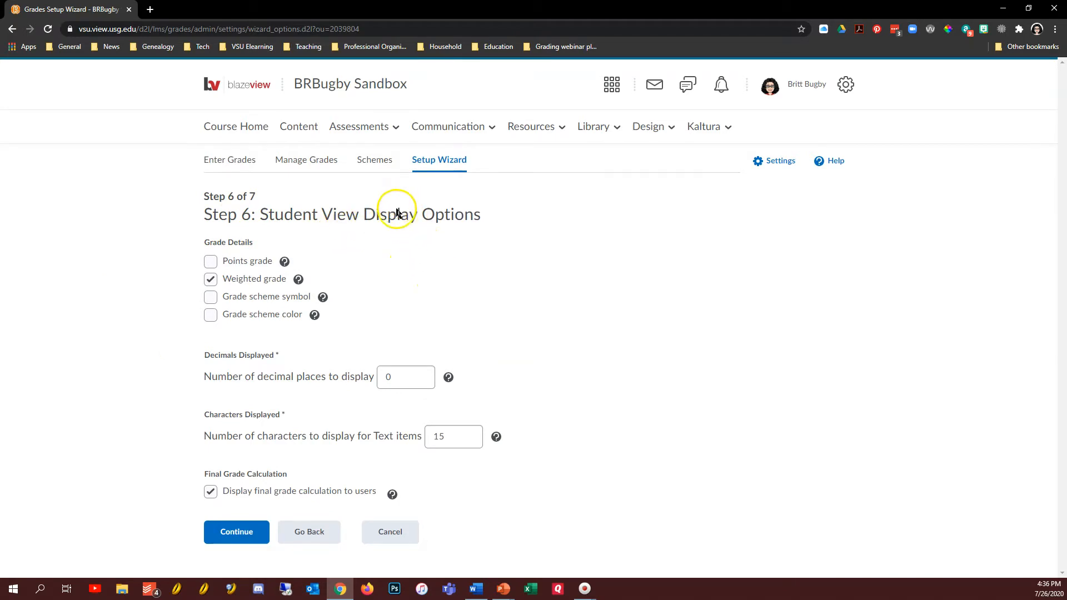
Read the help on grade scheme symbols, enable Grade scheme color for the student view, and accept 0 decimal places and 15 characters
left_click(324, 298)
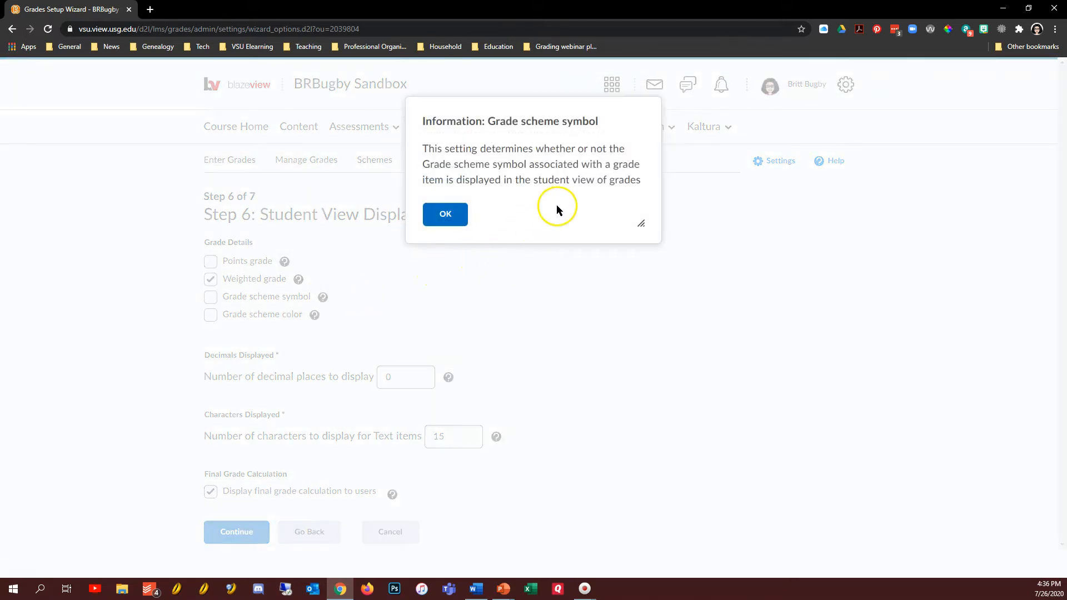
left_click(453, 218)
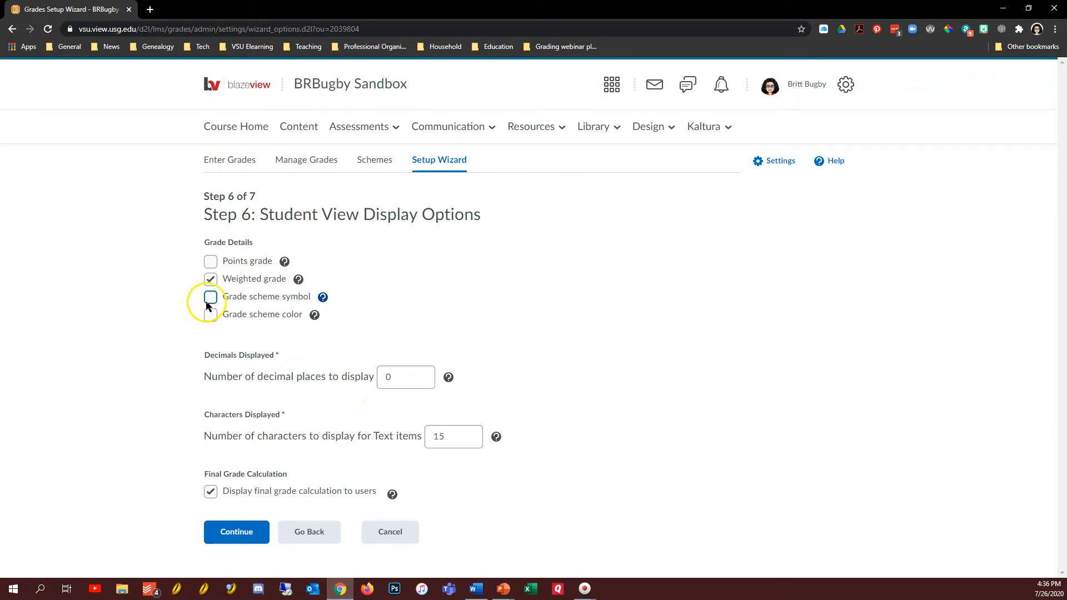
left_click(211, 320)
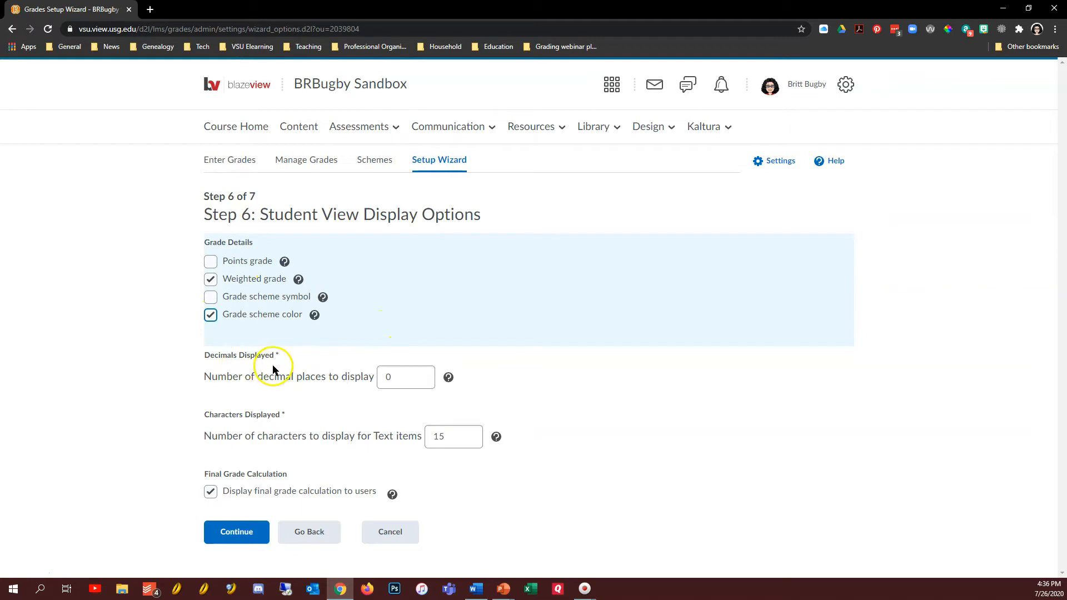
left_click(403, 378)
left_click(301, 404)
left_click(456, 437)
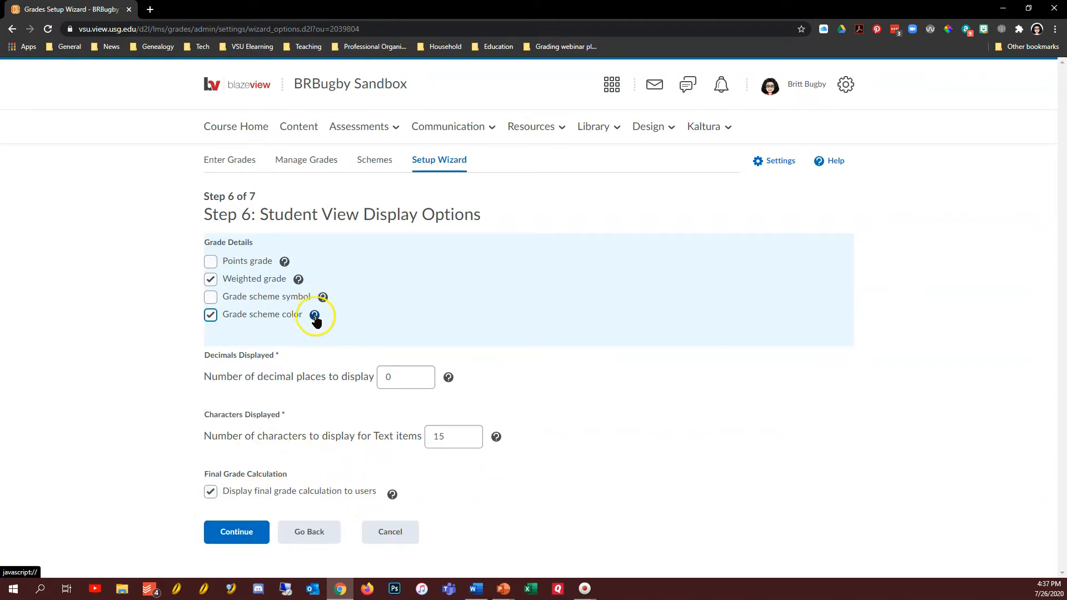
left_click(232, 534)
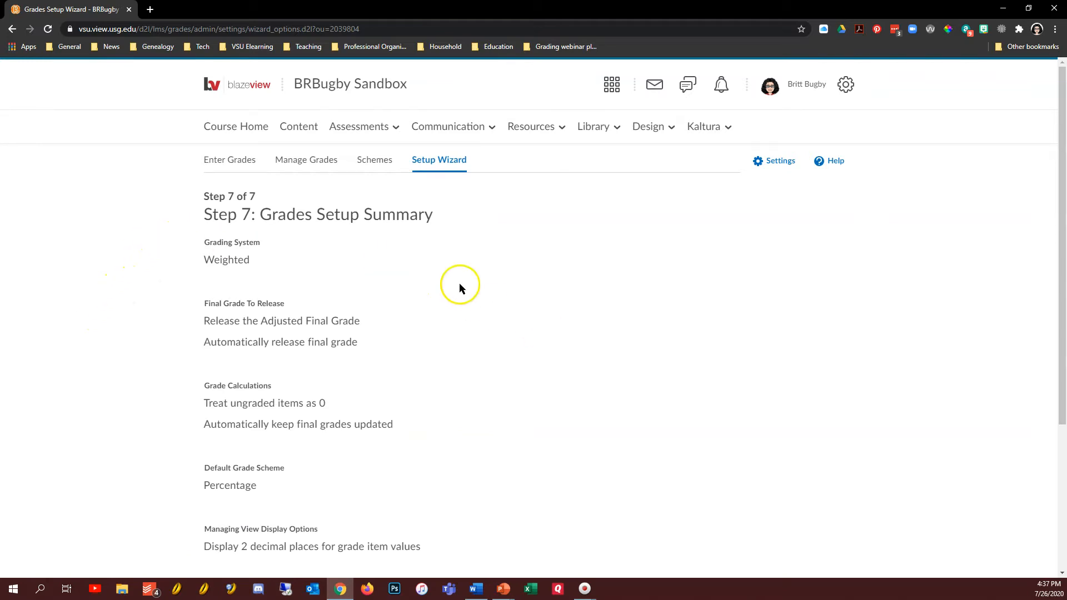
Review the Grades Setup Summary and finish the wizard
scroll(405, 321, "down", 4)
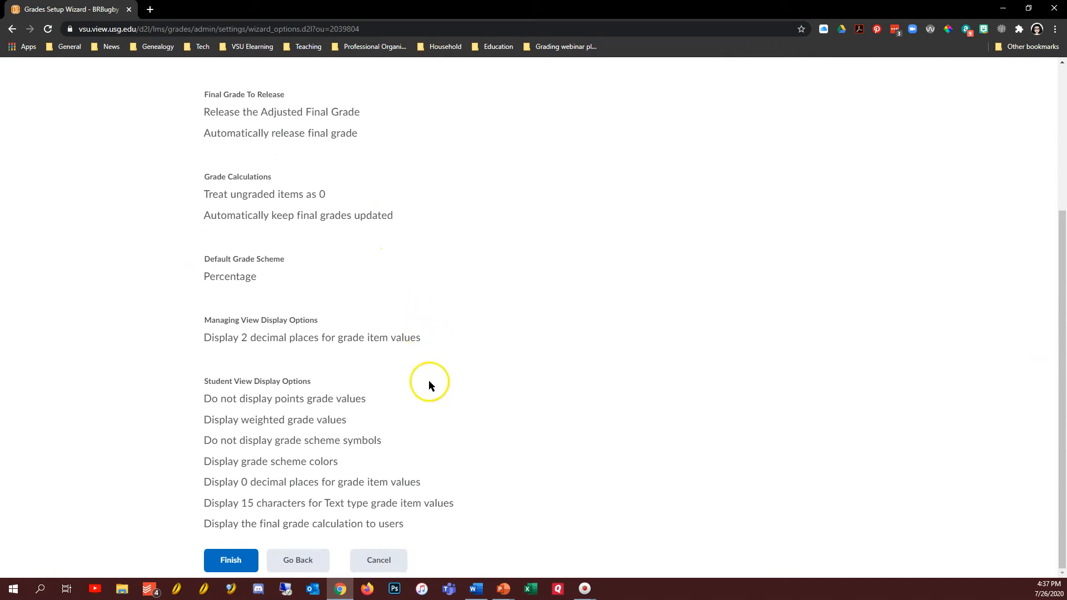
left_click(225, 562)
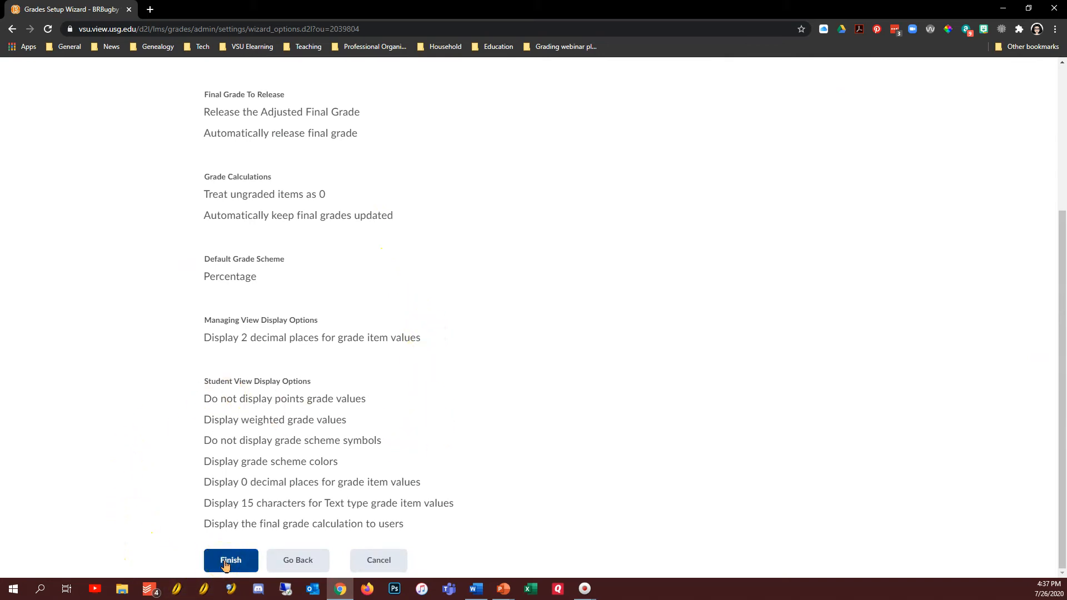
left_click(298, 561)
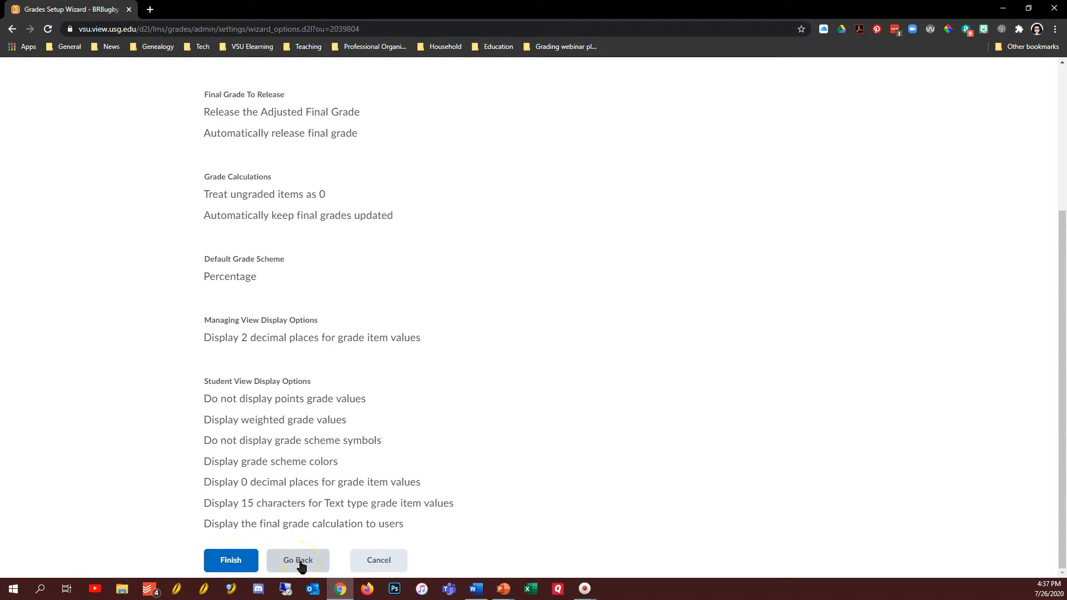
left_click(226, 562)
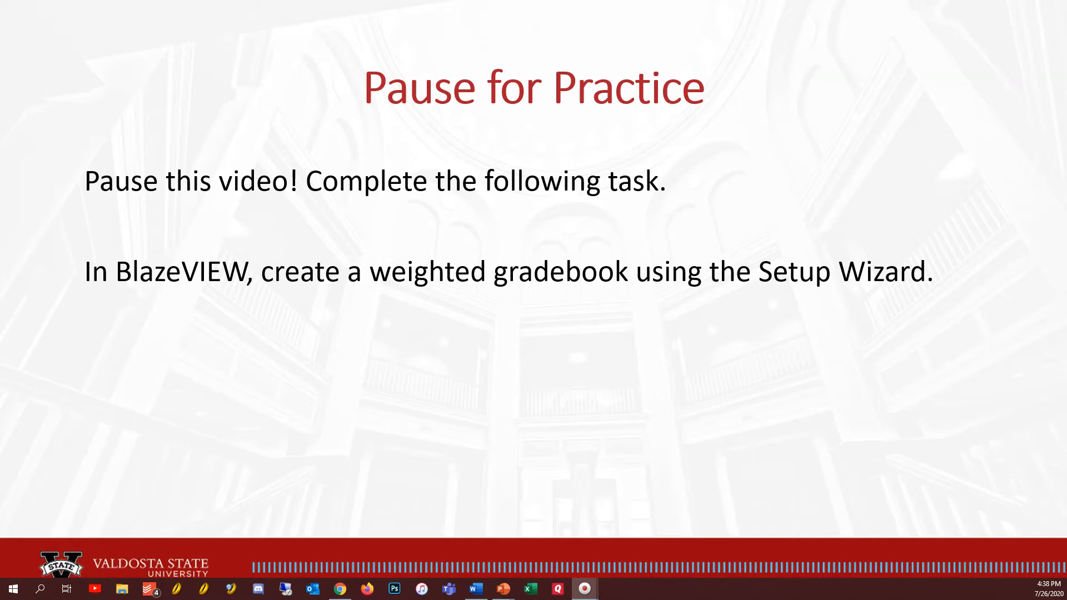
key("Right")
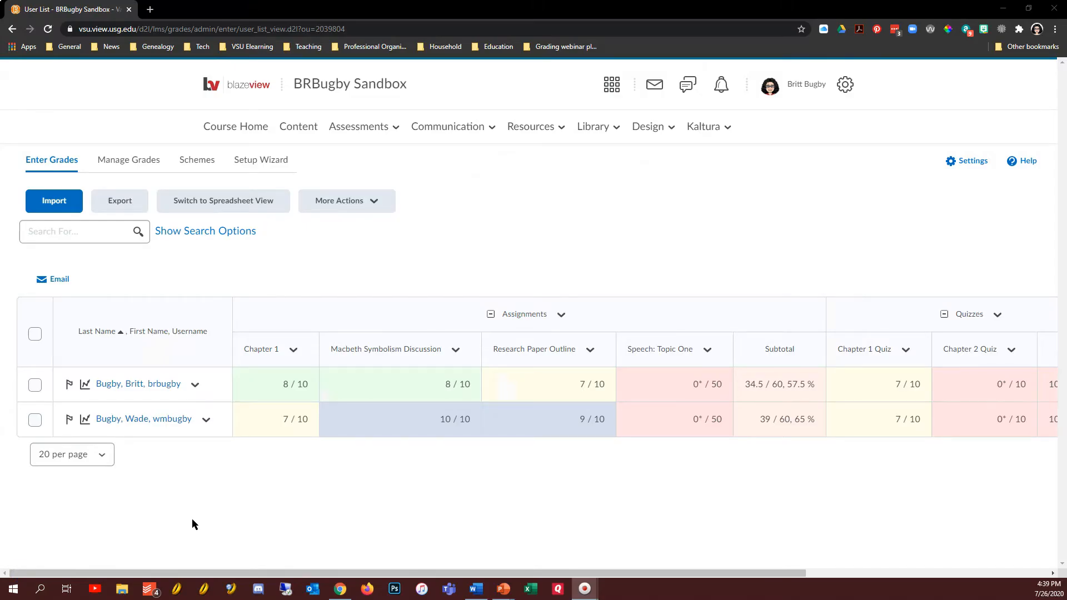
Create a new grade category named Discussions from the grade management page
left_click(127, 162)
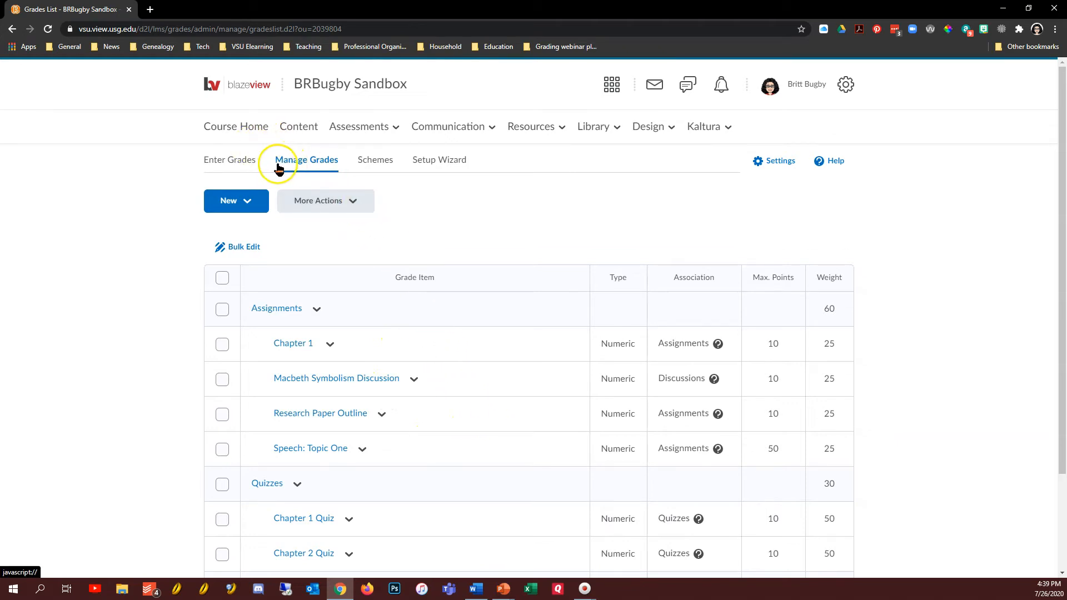
left_click(231, 203)
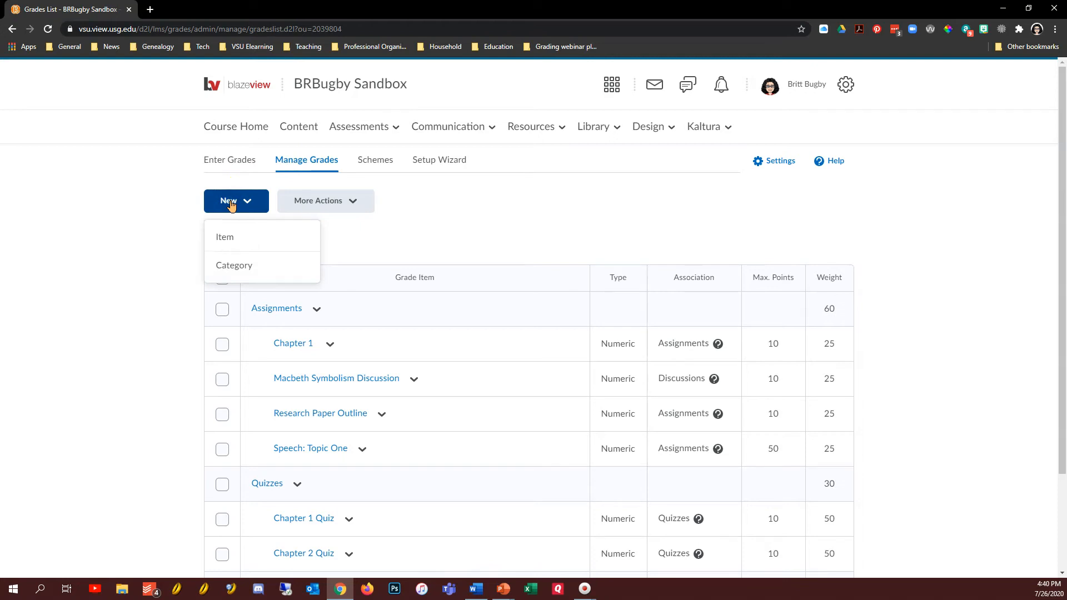
left_click(260, 271)
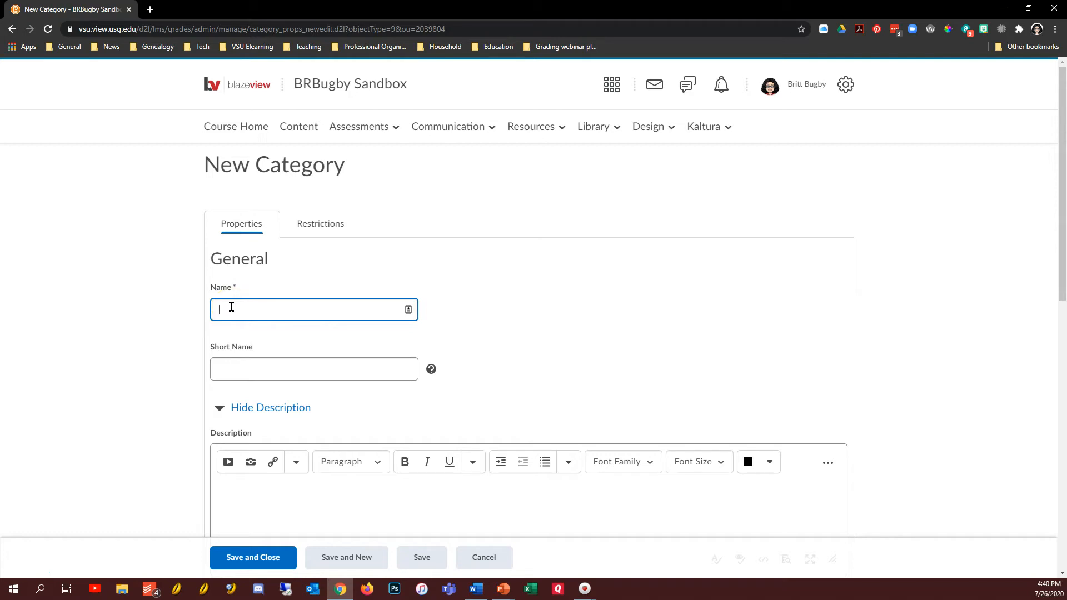
type("Discussions")
Set the Discussions category's weight to 15 and distribute weight evenly across all its items
scroll(114, 316, "down", 9)
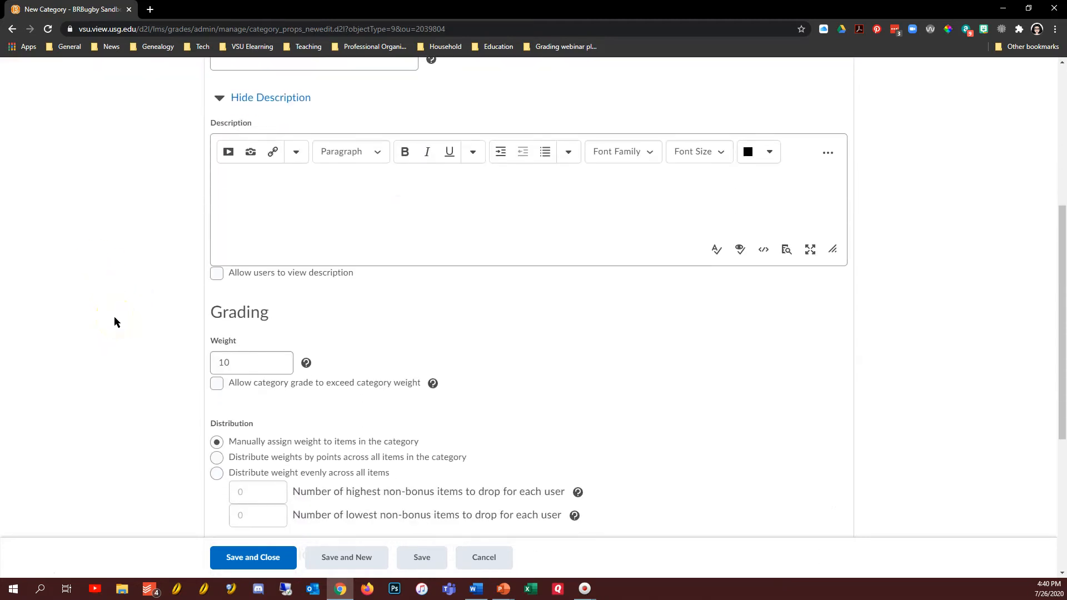
left_click(240, 177)
left_click(277, 211)
left_click(226, 173)
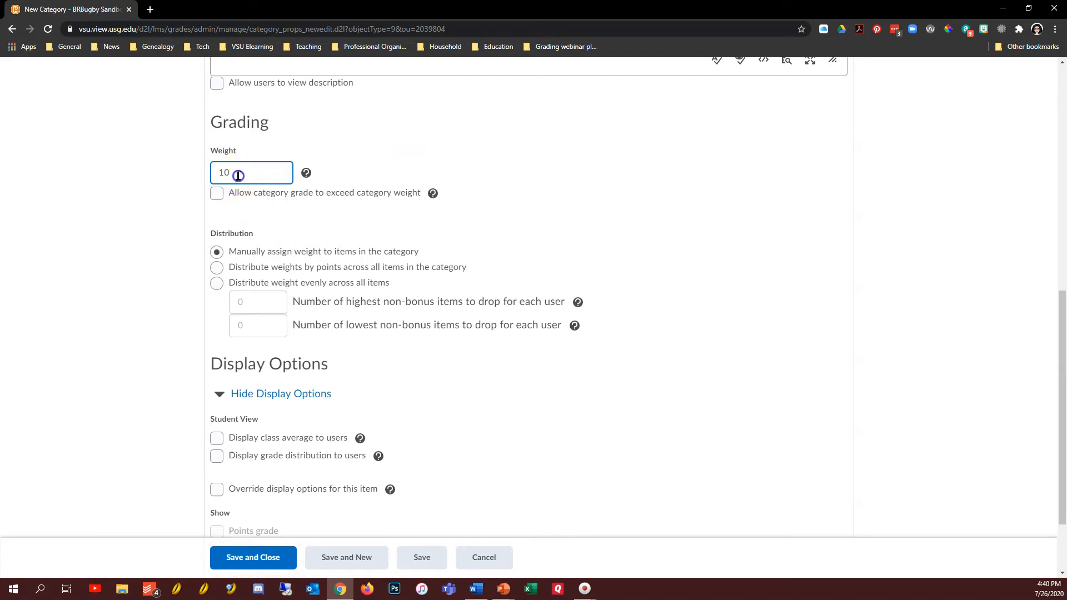
double_click(225, 173)
type("15")
scroll(109, 300, "down", 3)
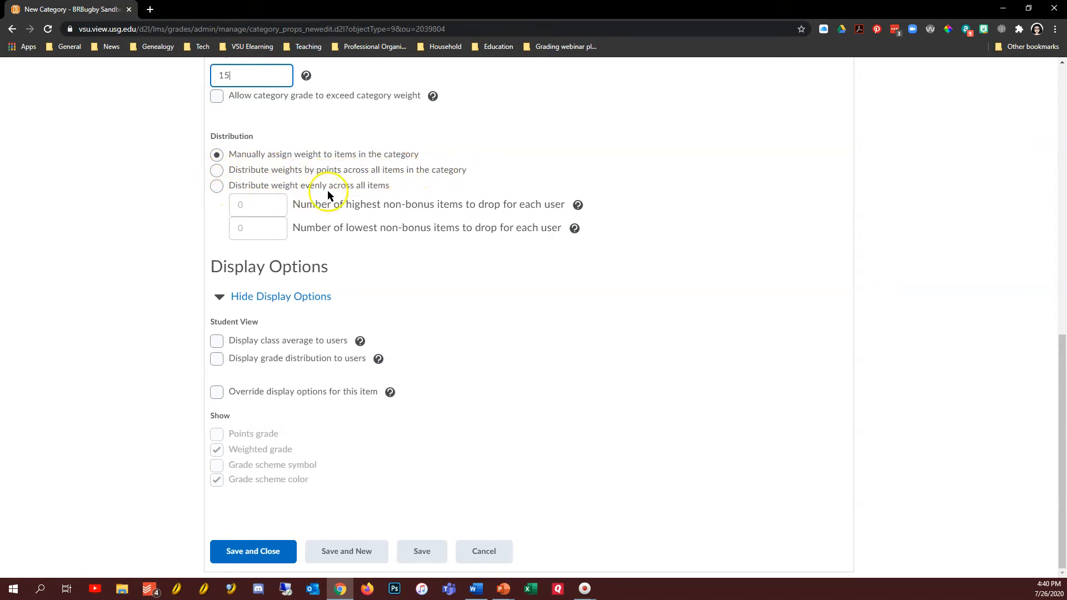
left_click(217, 186)
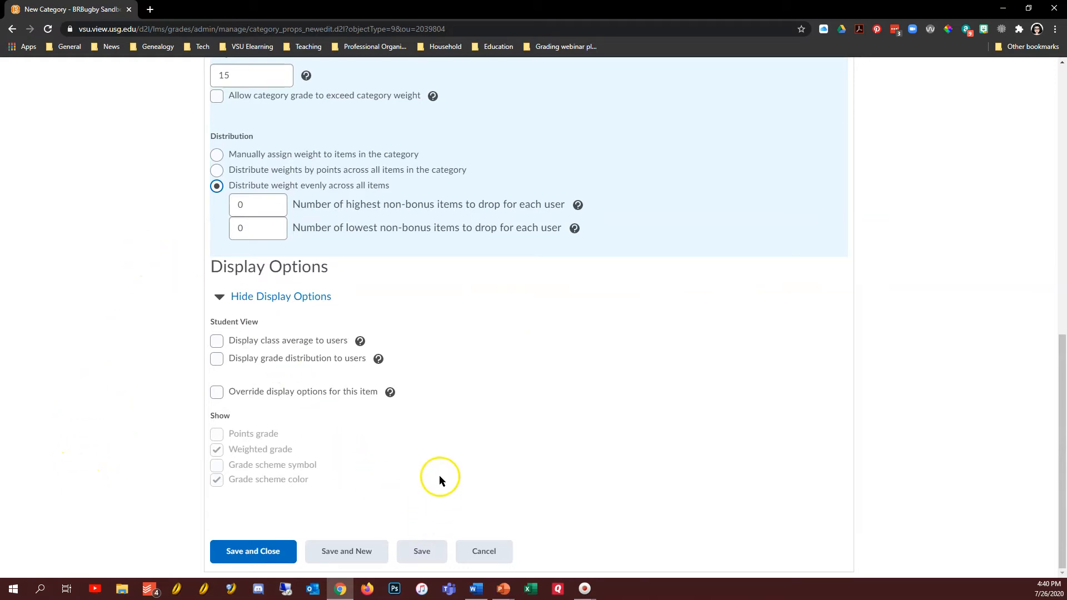
Review the Discussions category's properties and open its restrictions to view the availability and release condition settings
scroll(501, 433, "up", 6)
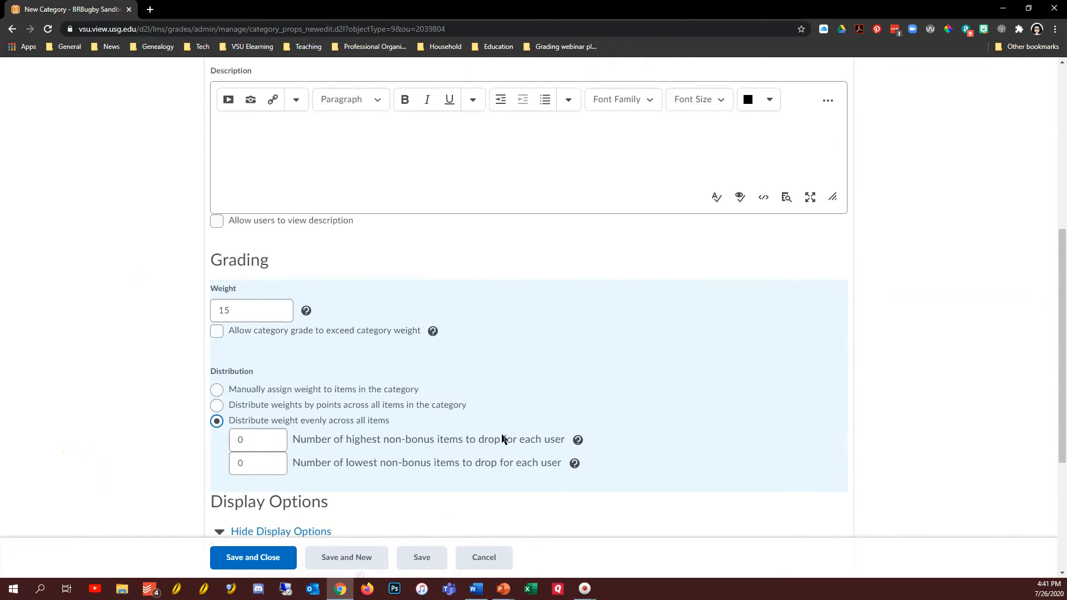
scroll(497, 425, "up", 3)
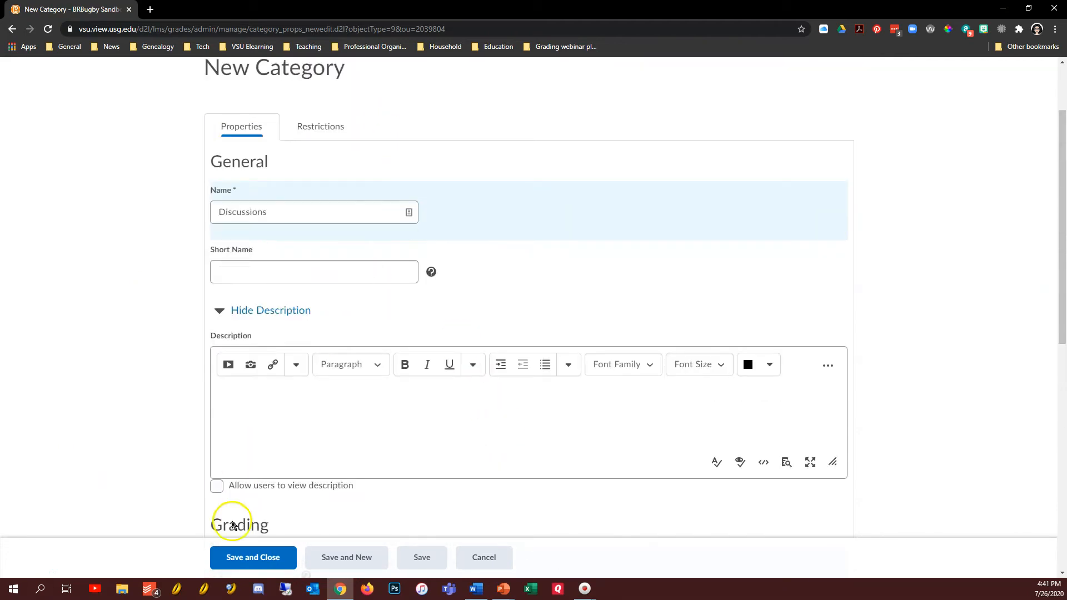
scroll(351, 301, "down", 3)
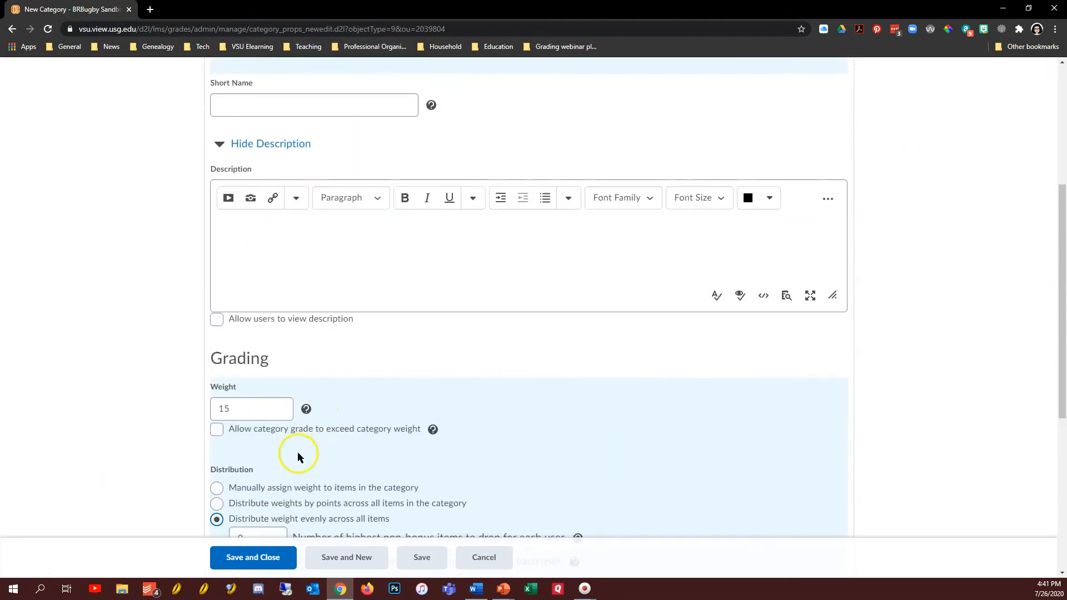
scroll(348, 293, "up", 4)
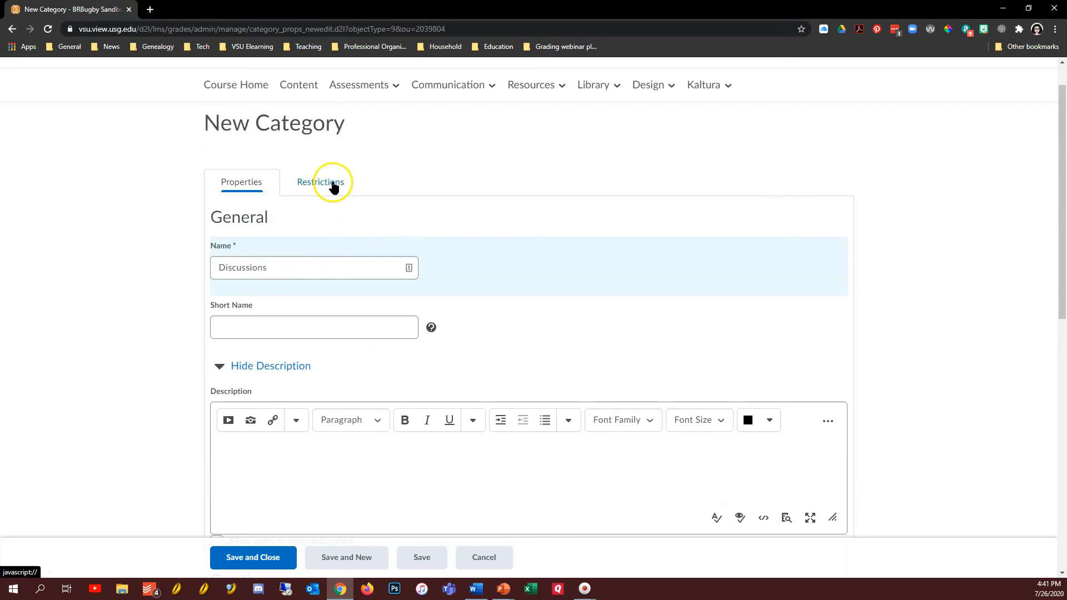
left_click(333, 183)
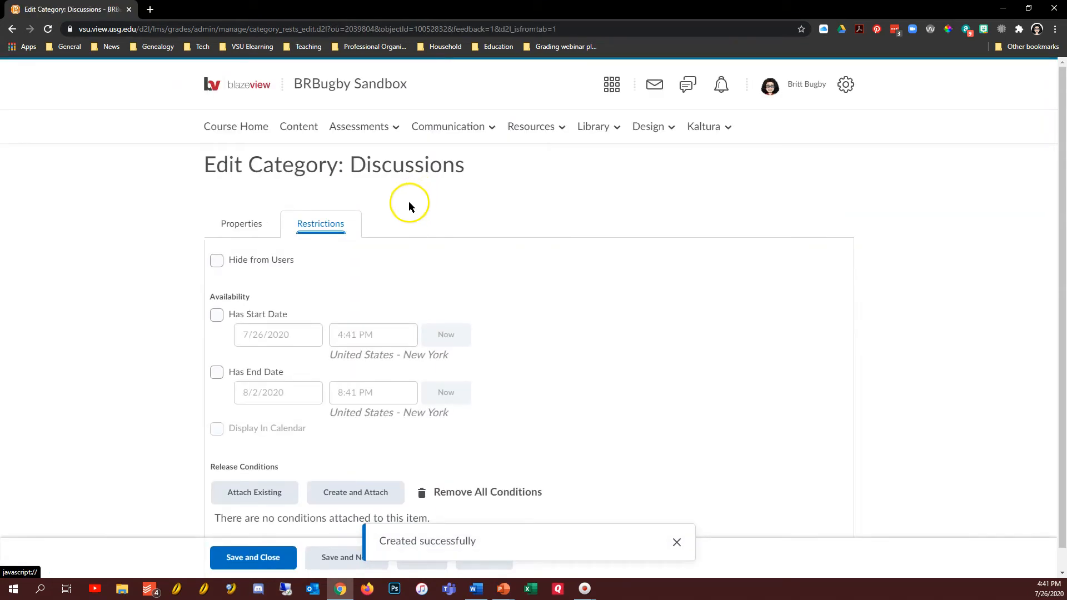
scroll(598, 338, "down", 1)
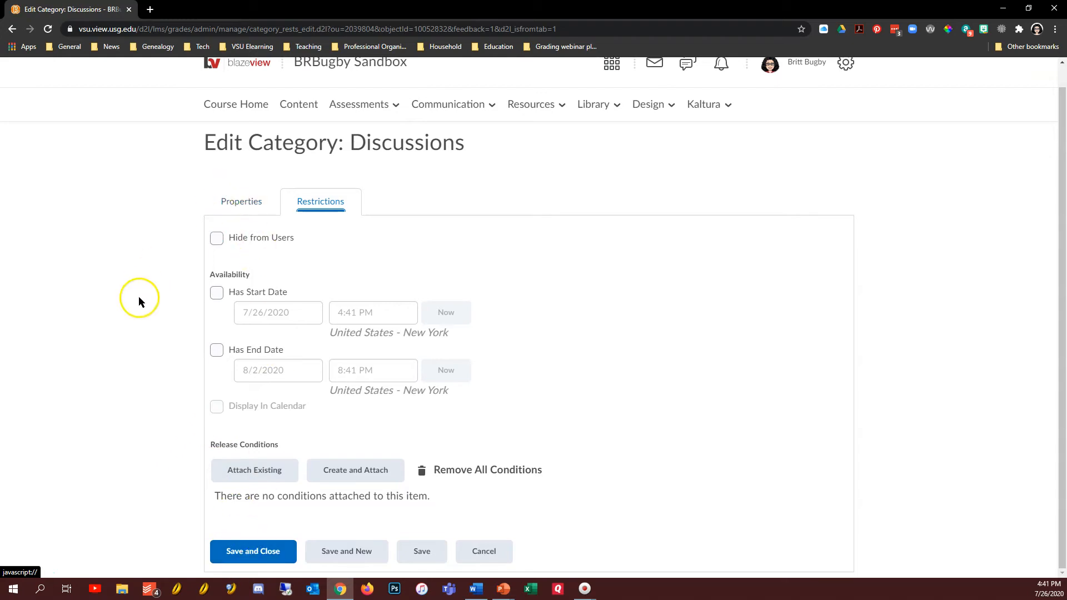
Save and close the Discussions category, and review the category weights in the grades list
left_click(249, 552)
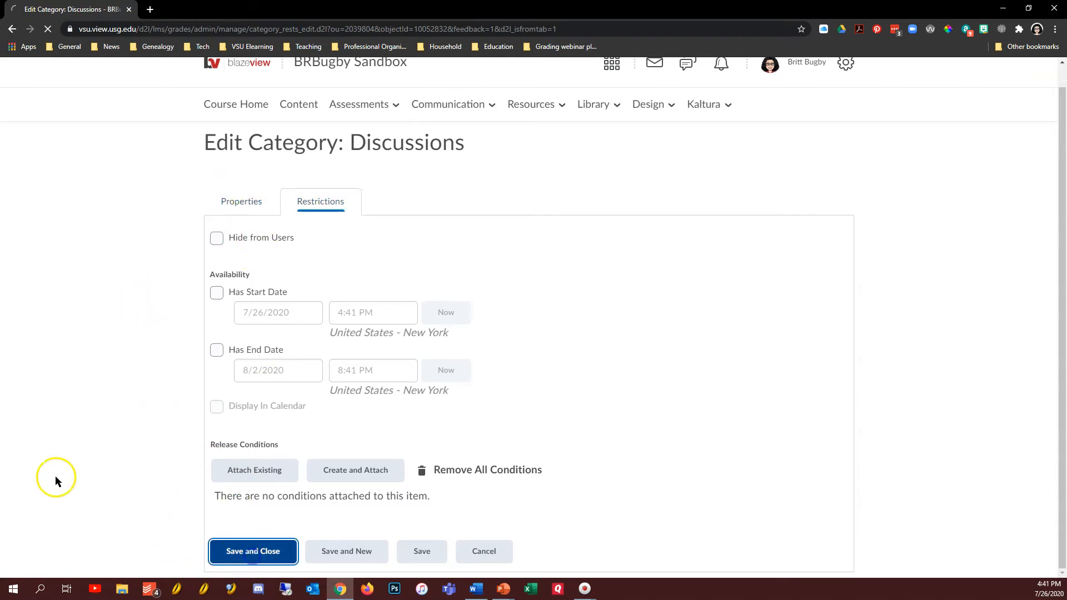
scroll(128, 211, "down", 4)
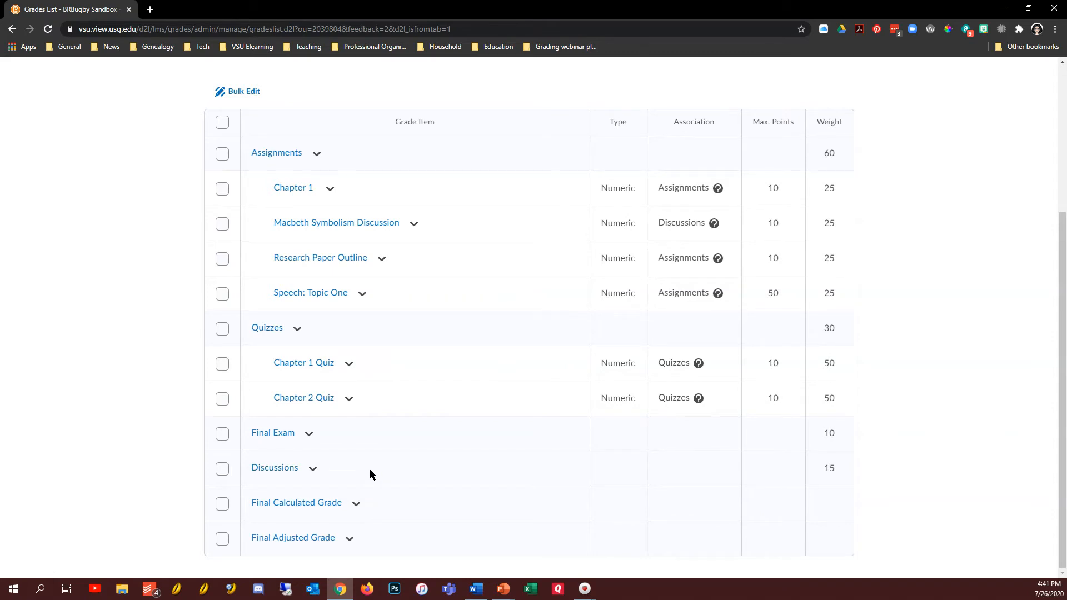
left_click(18, 577)
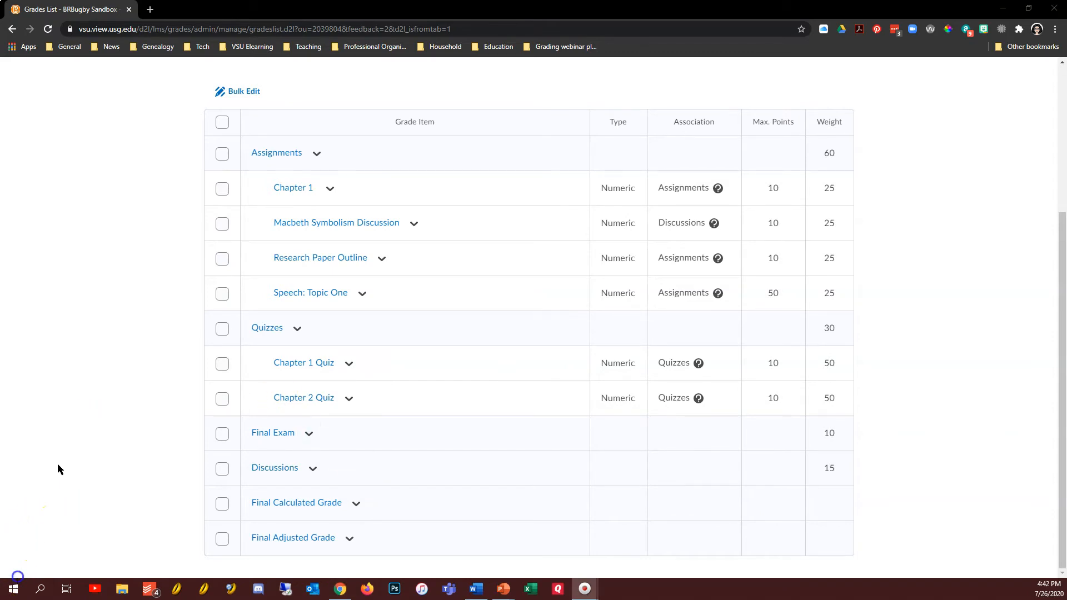
scroll(82, 456, "up", 2)
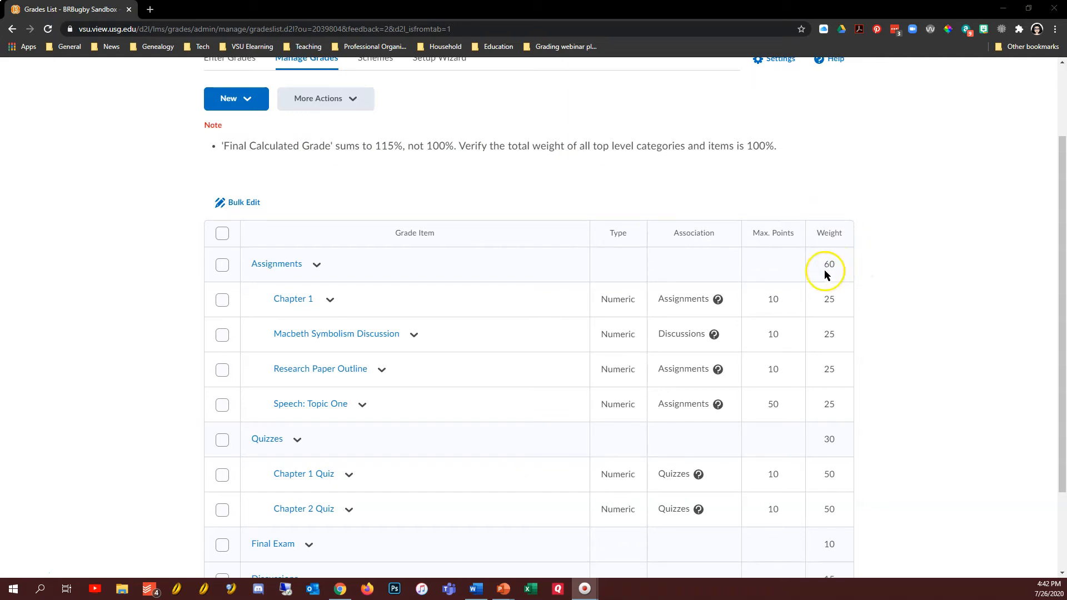
scroll(825, 448, "down", 2)
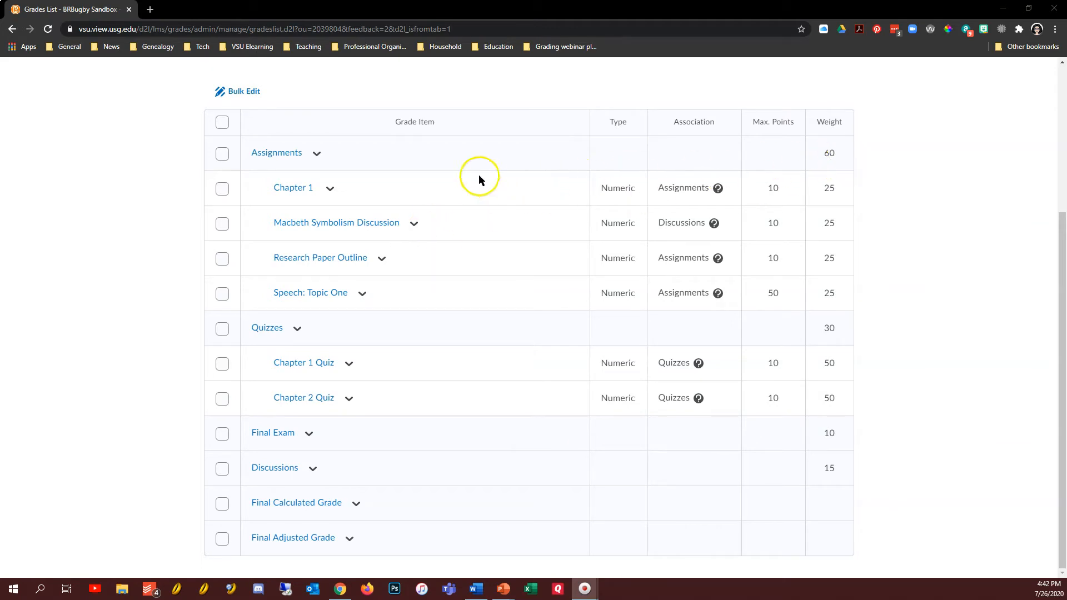
Set the Assignments category's weight to 45 and save and close the category
left_click(317, 159)
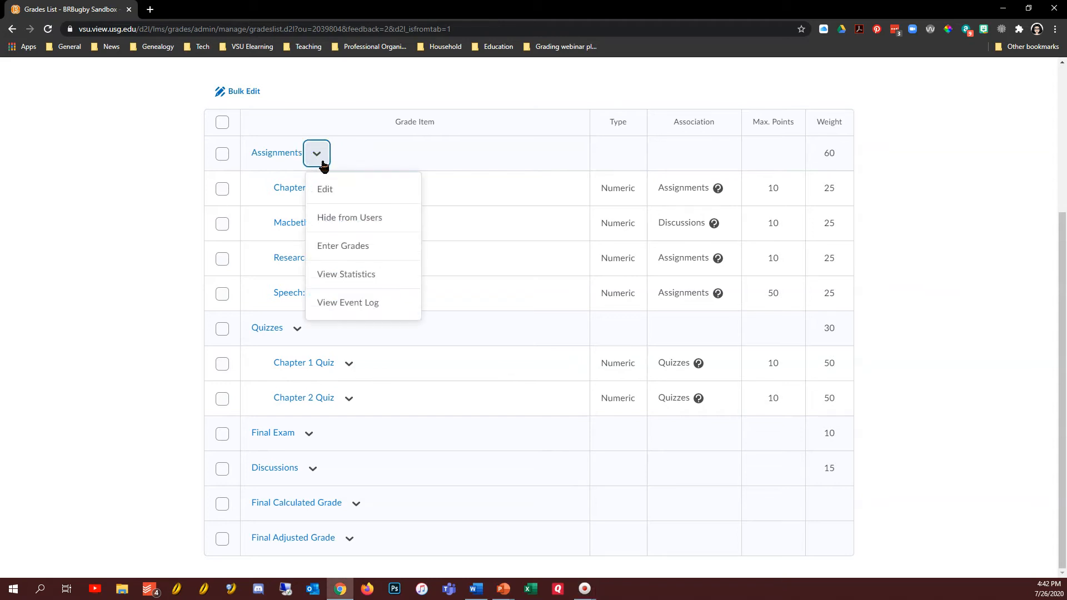
left_click(337, 192)
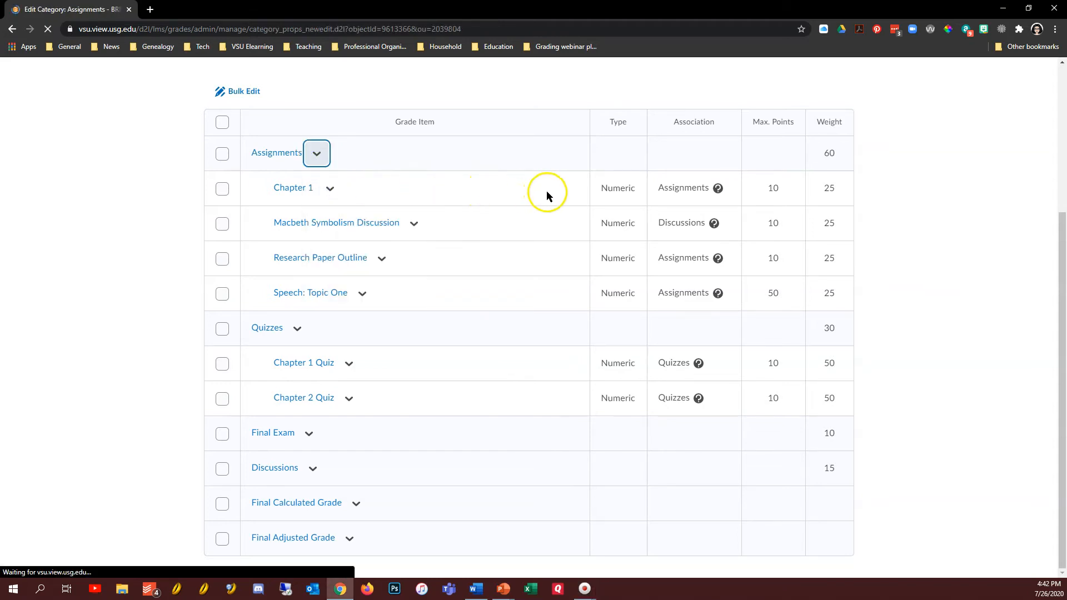
scroll(518, 291, "down", 7)
left_click_drag(233, 285, 198, 283)
type("45")
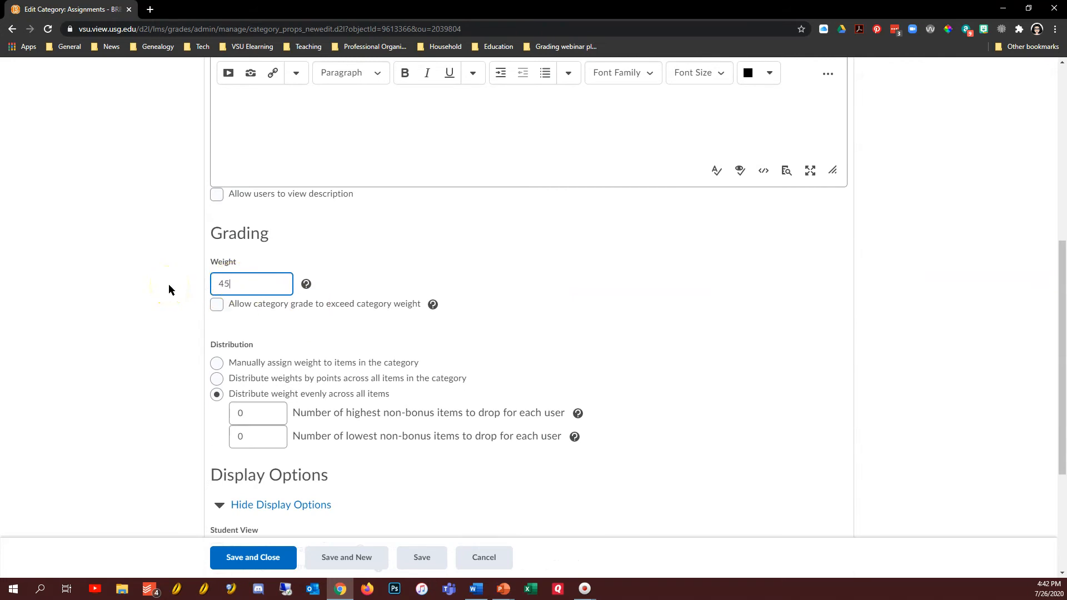
left_click(229, 555)
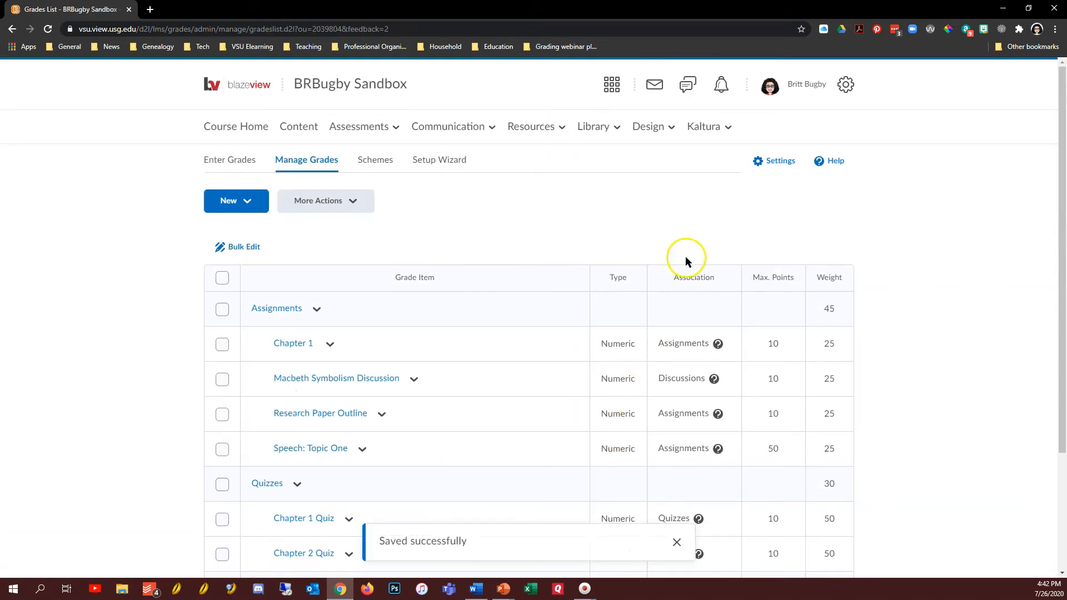
Review the updated weights and item associations in the grades list, closing the Chapter 1 association details
scroll(793, 222, "down", 3)
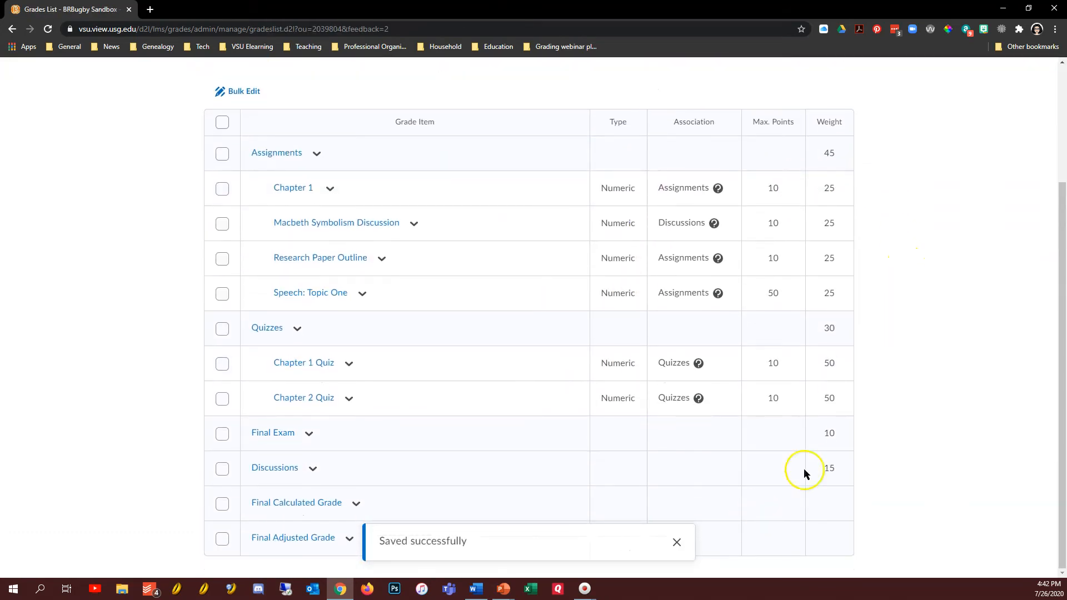
scroll(866, 383, "up", 2)
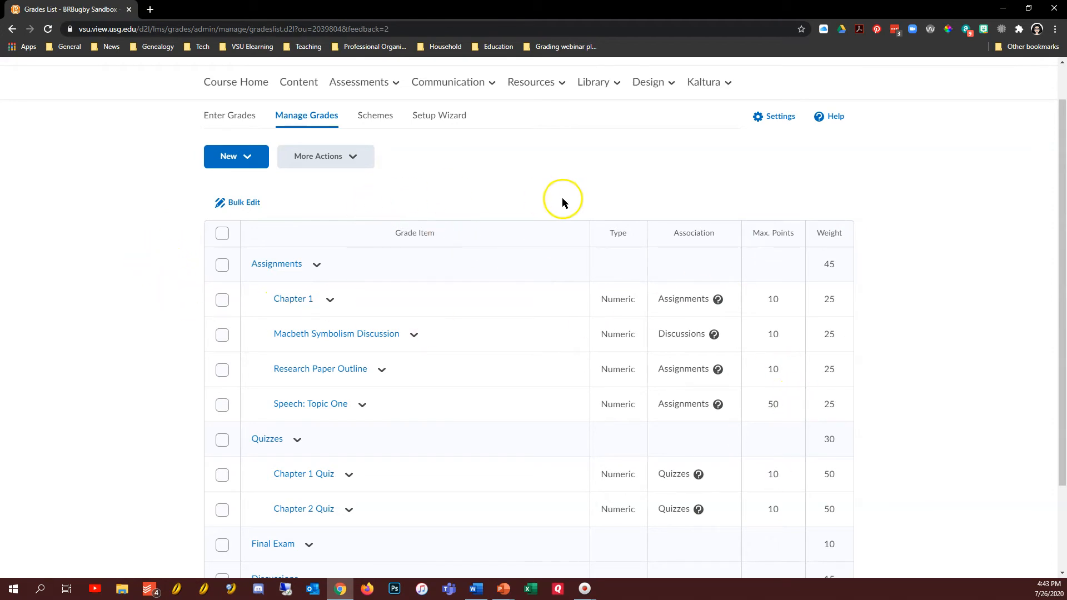
scroll(987, 436, "down", 2)
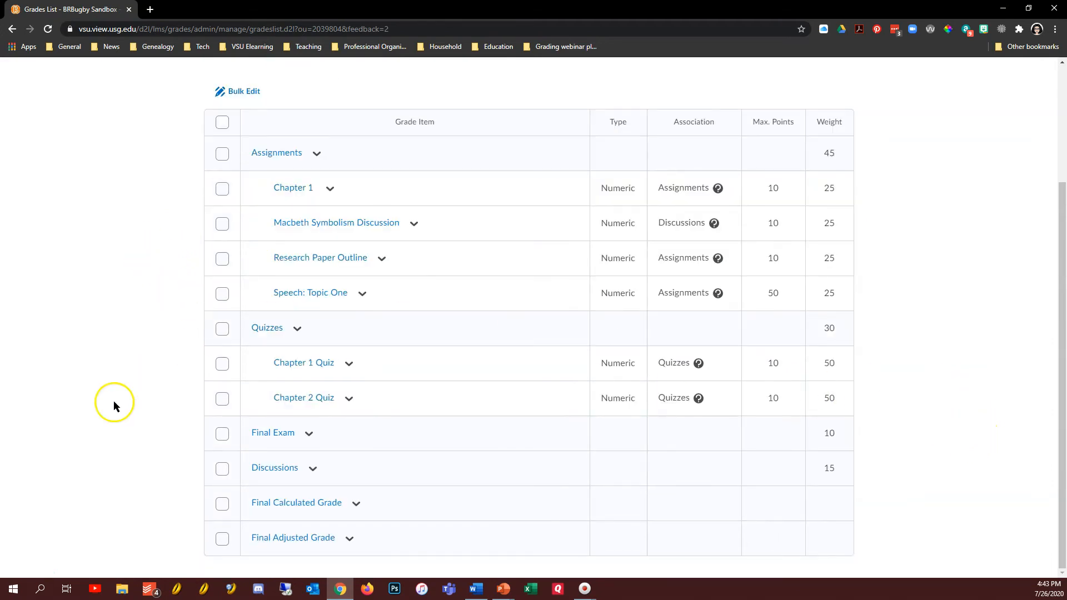
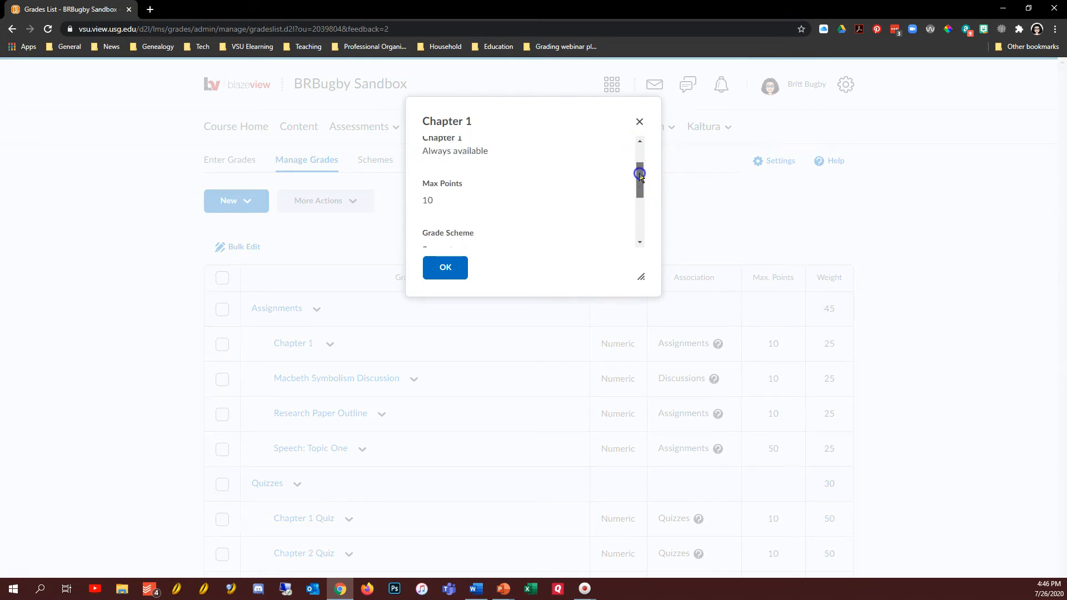
left_click(442, 265)
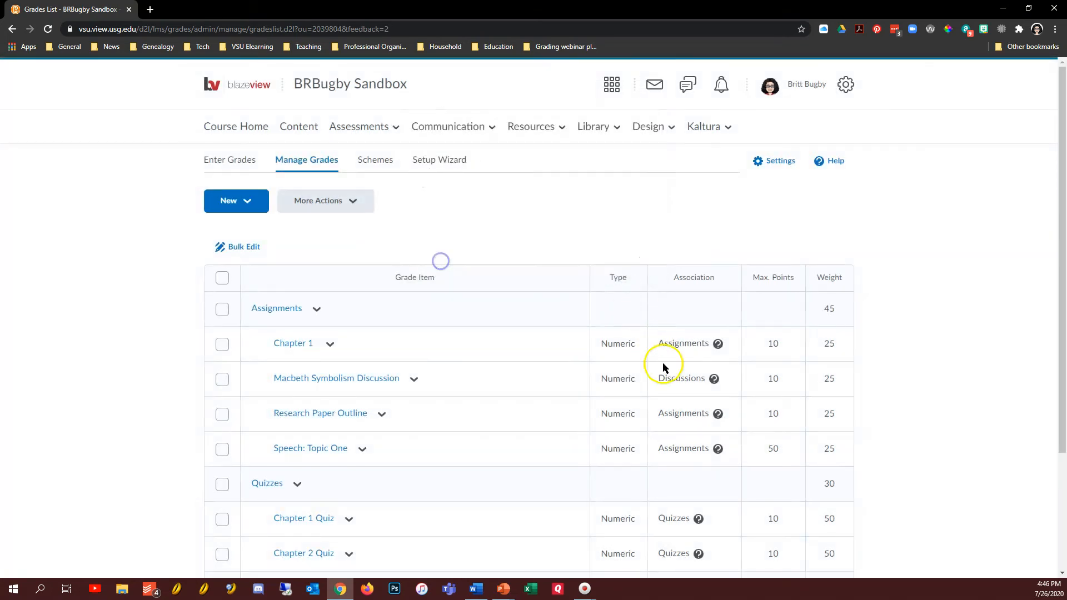
scroll(119, 193, "down", 1)
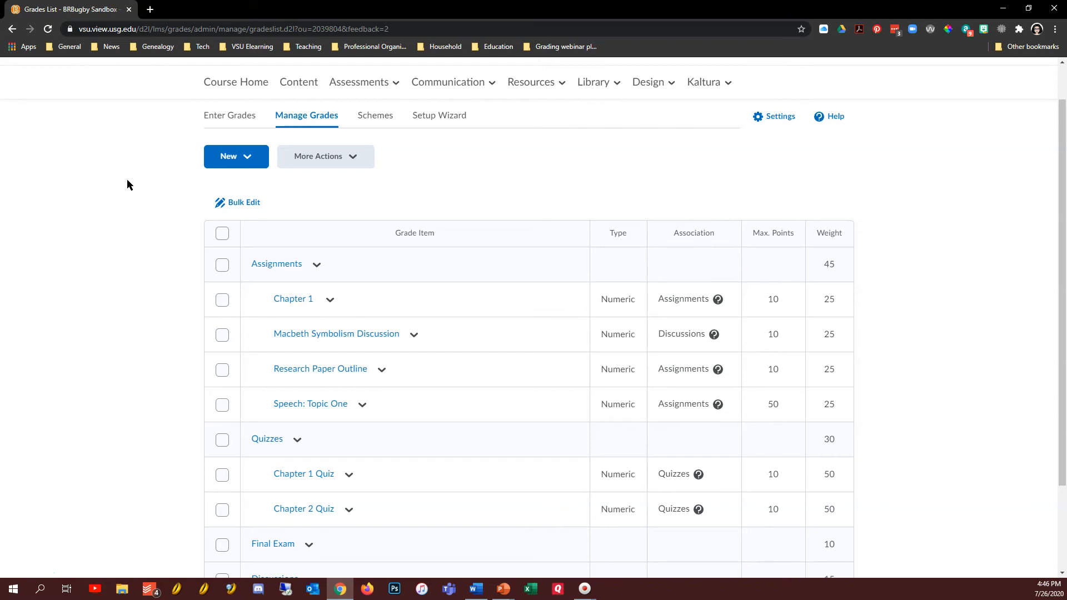
Start a new numeric grade item and name it Speech: Topic 2
left_click(232, 160)
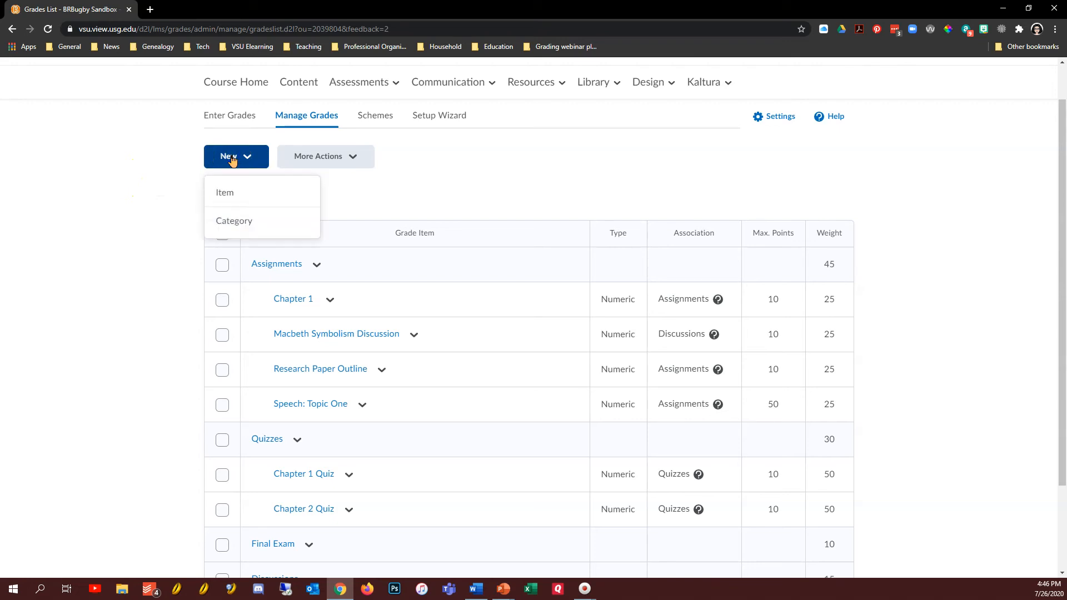
left_click(227, 195)
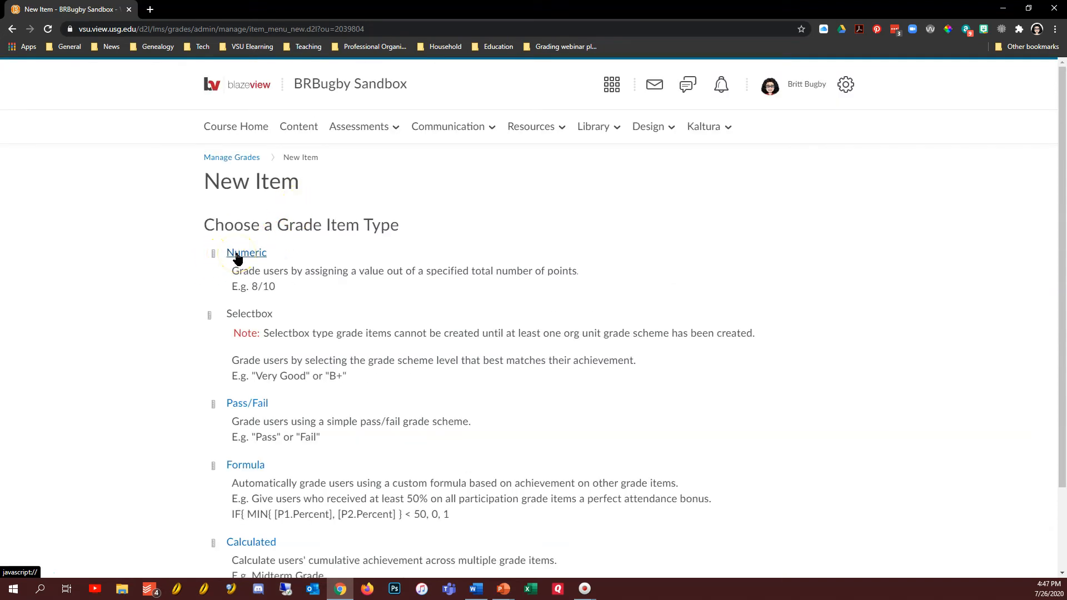
left_click(238, 255)
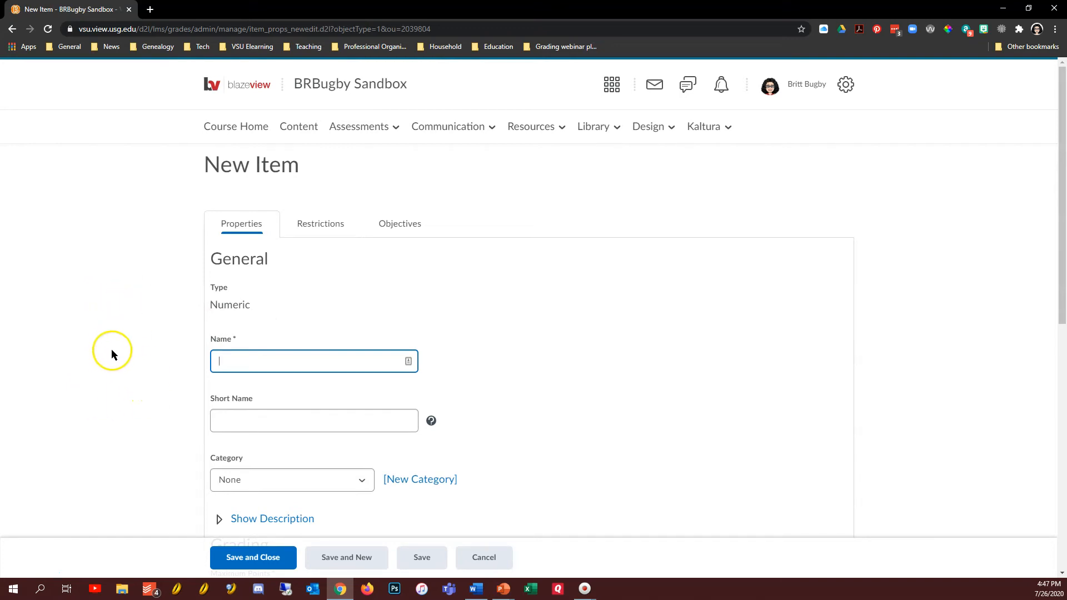
left_click(262, 363)
type("Speech: Topic 2")
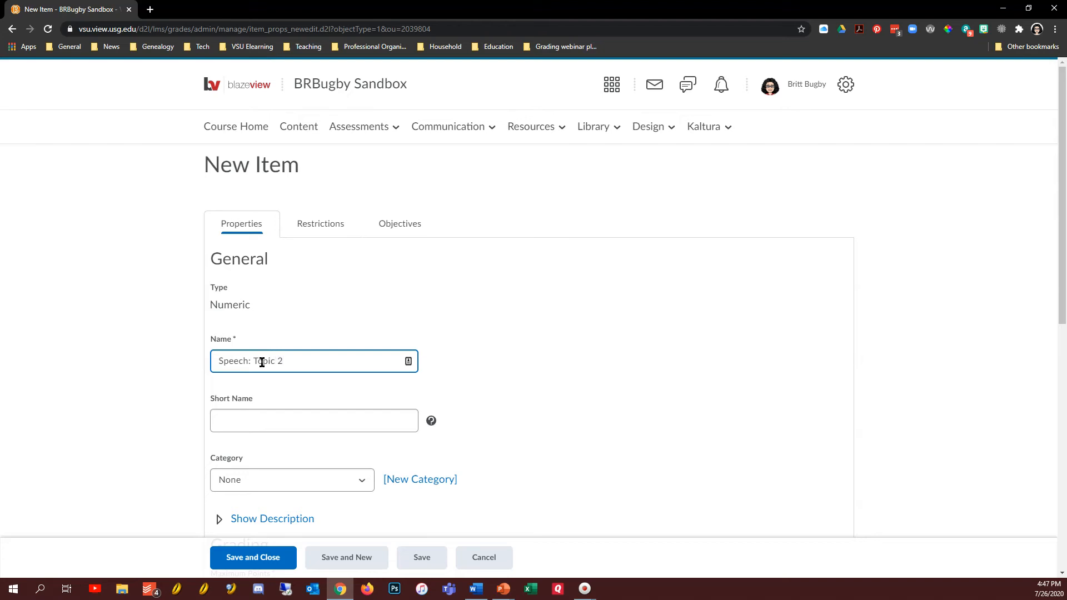
Place the new grade item in the Assignments category
scroll(88, 333, "down", 4)
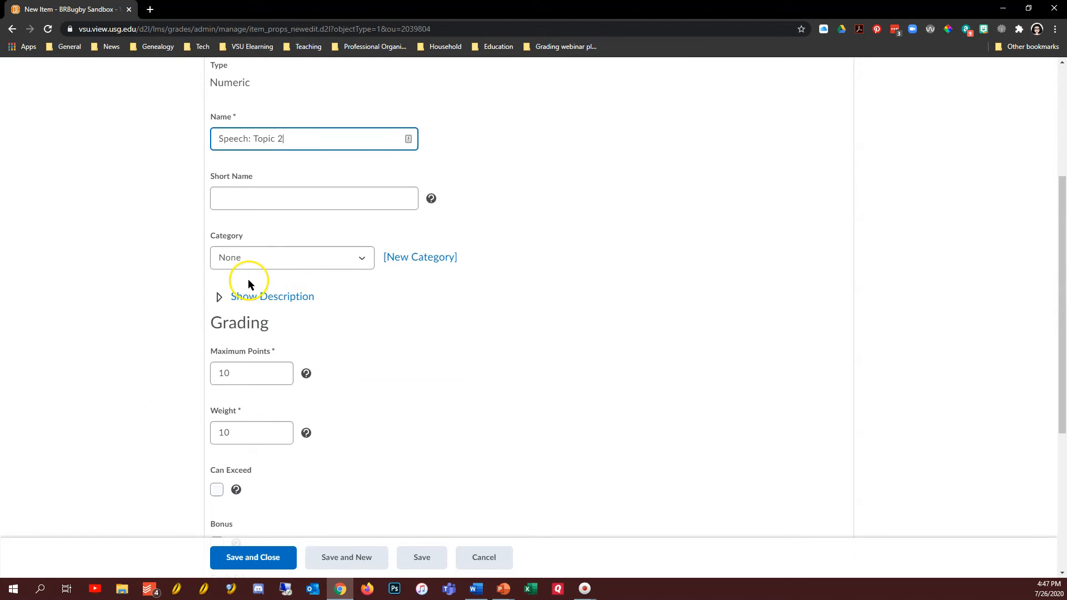
scroll(418, 303, "up", 1)
left_click(358, 316)
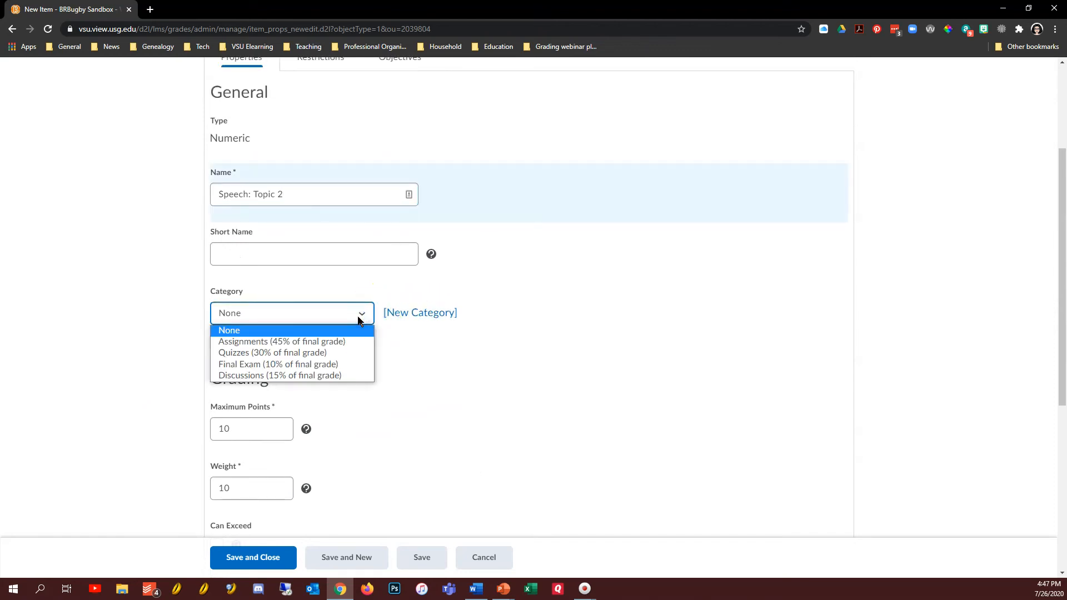
left_click(298, 344)
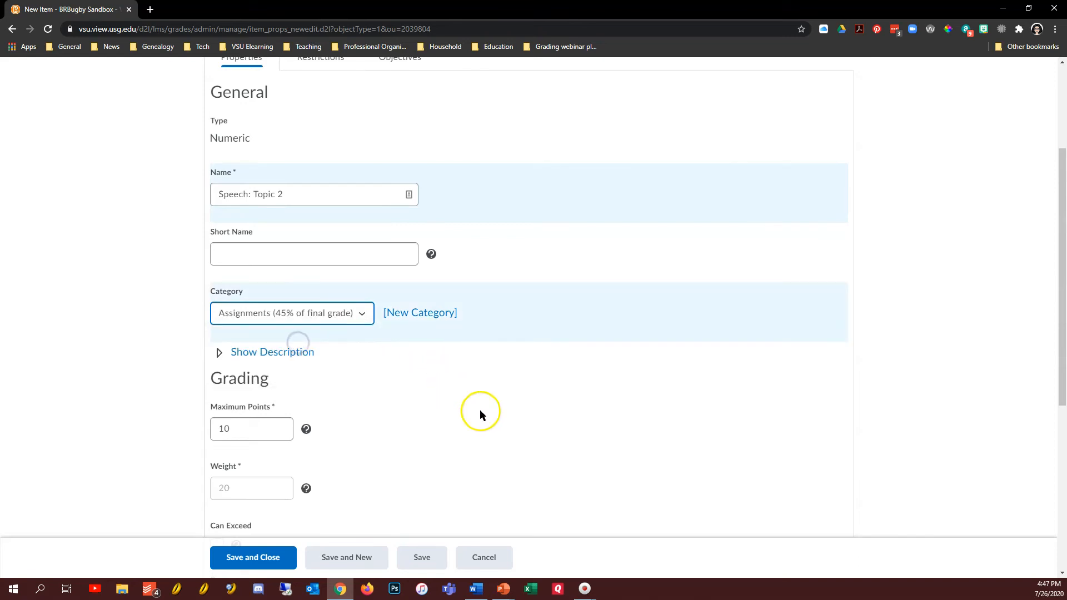
Set the new item's maximum points to 50 and review its bonus, grade scheme and rubric options
scroll(491, 416, "down", 2)
scroll(492, 420, "down", 1)
left_click_drag(240, 318, 218, 318)
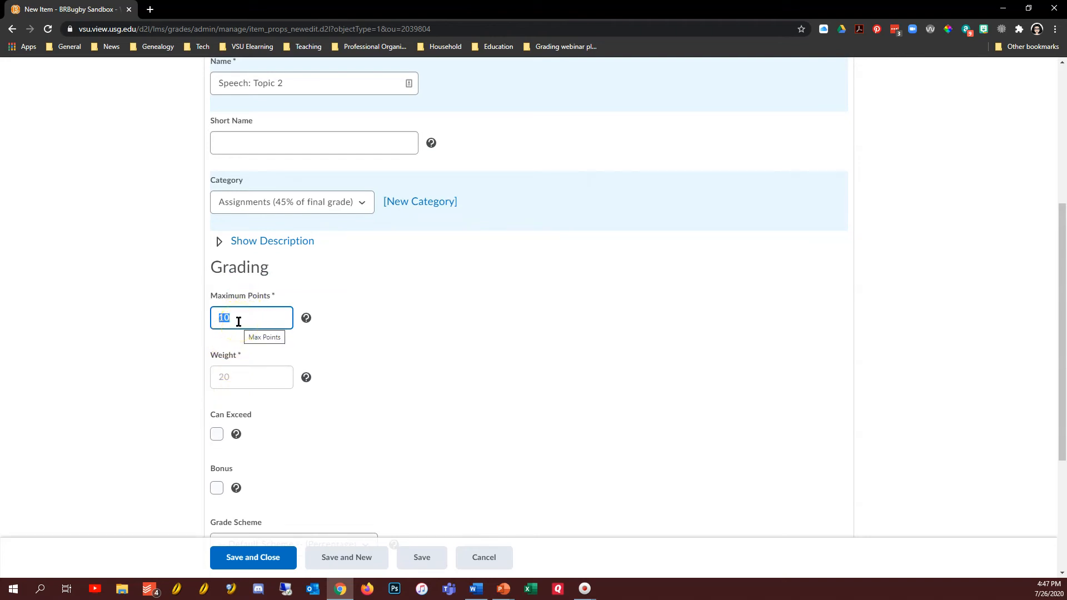
type("50")
left_click(309, 352)
left_click(446, 392)
scroll(446, 393, "down", 3)
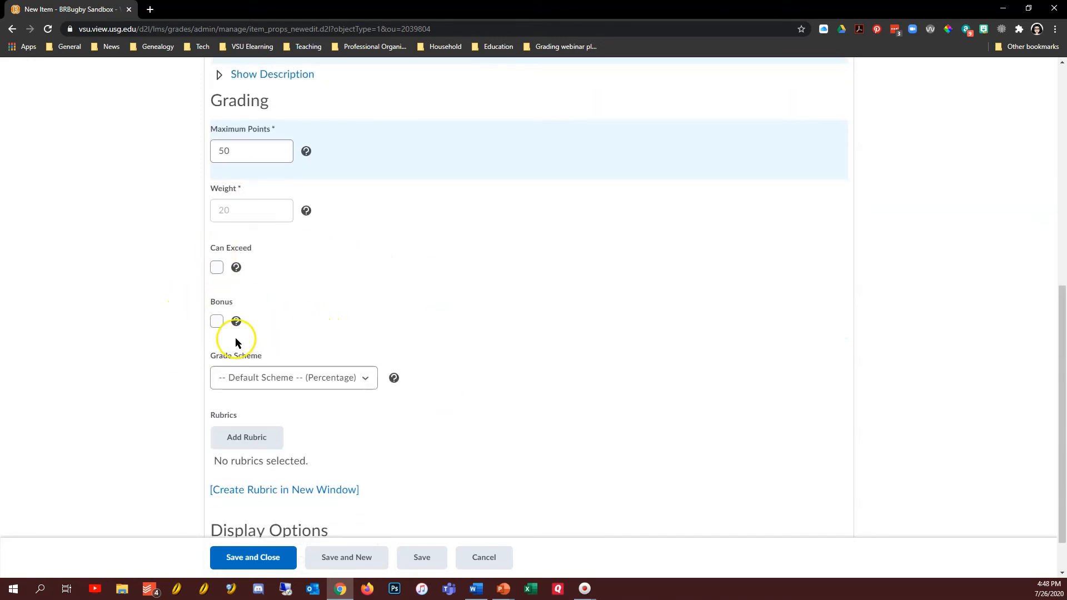
scroll(148, 468, "down", 1)
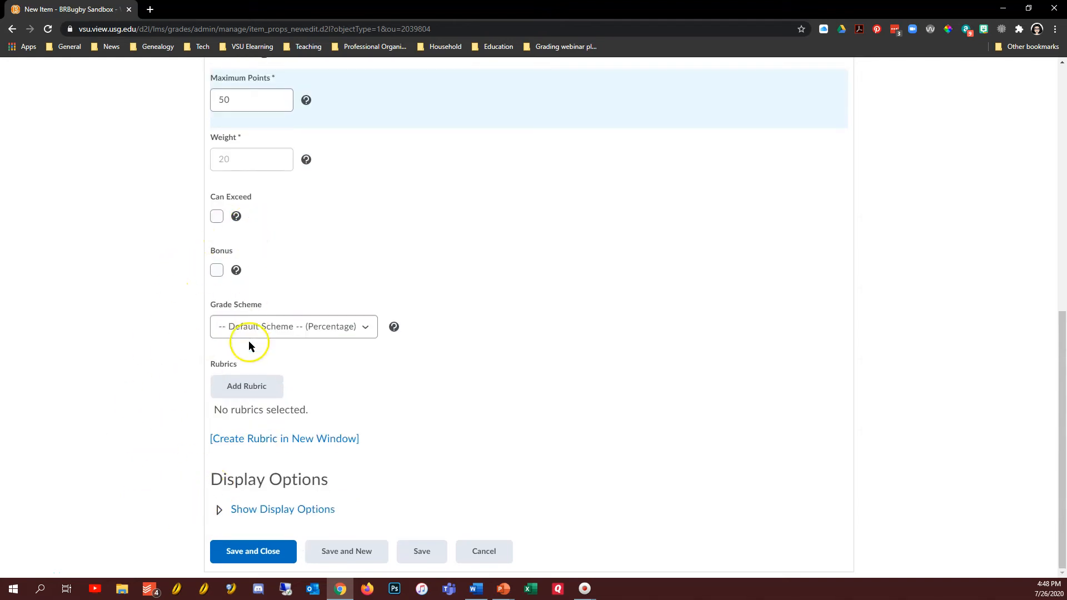
scroll(443, 347, "up", 8)
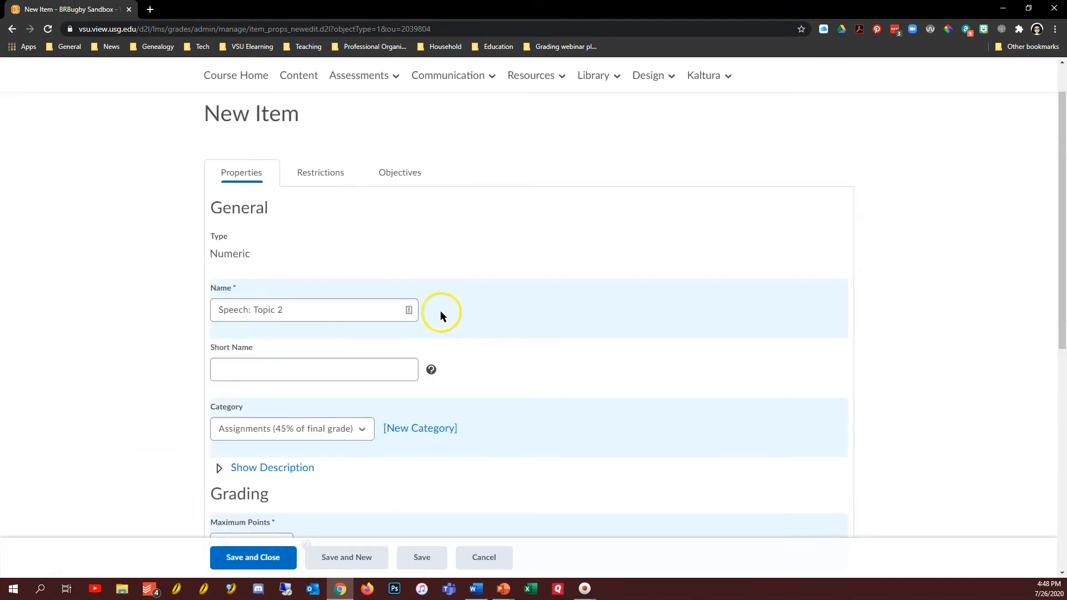
Review the availability and release condition restrictions of Speech: Topic 2, and save and close the item
left_click(320, 174)
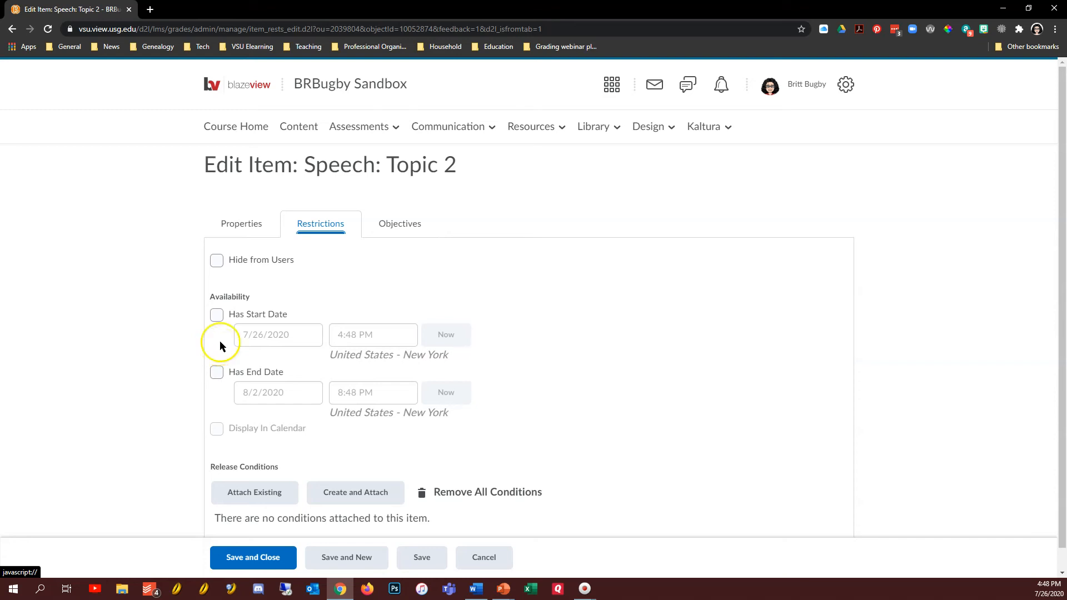
left_click_drag(248, 167, 292, 167)
left_click(334, 282)
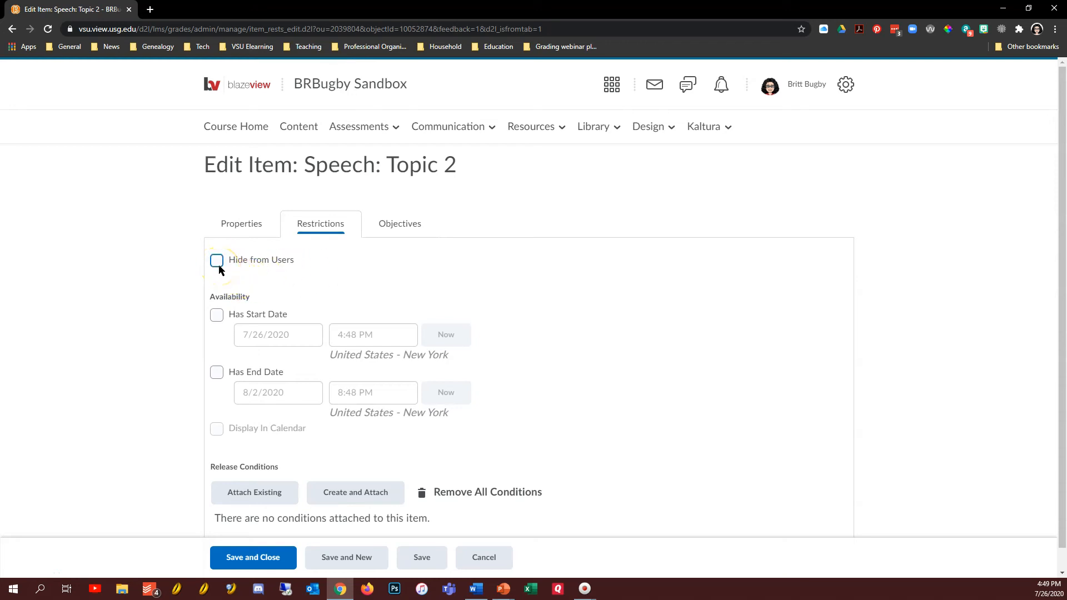
left_click(225, 306)
scroll(529, 288, "down", 1)
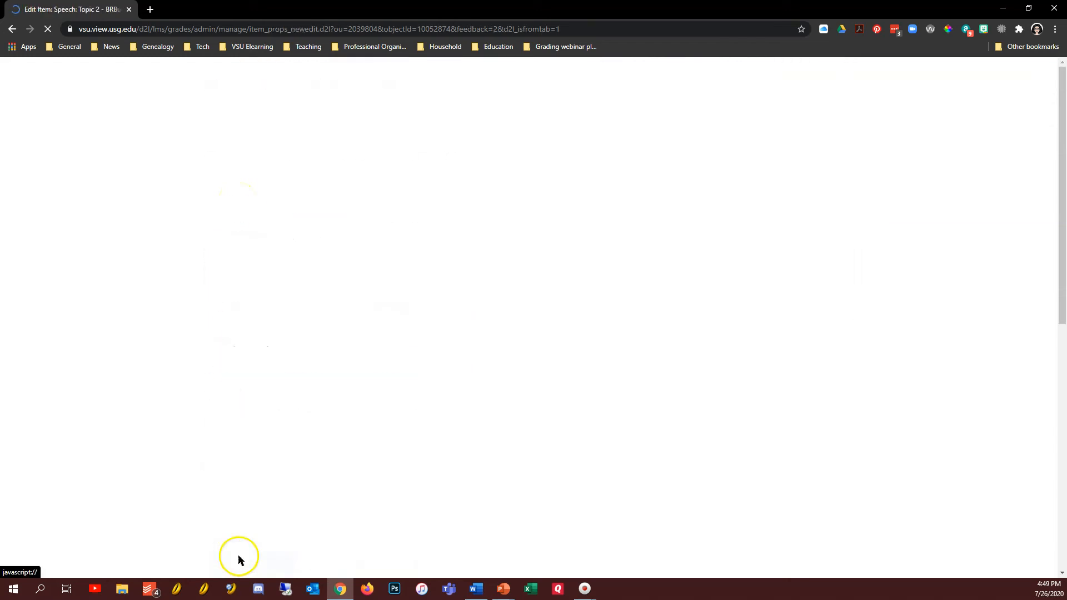
left_click(240, 558)
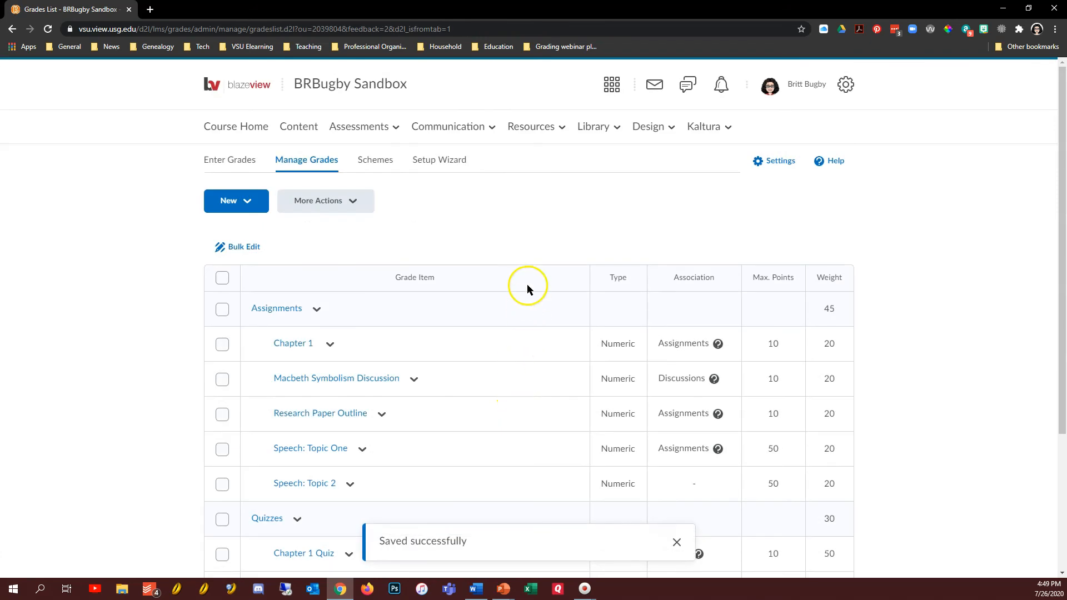
Rename the Speech: Topic 2 grade item to Speech: Topic Two and save and close it
scroll(369, 297, "down", 1)
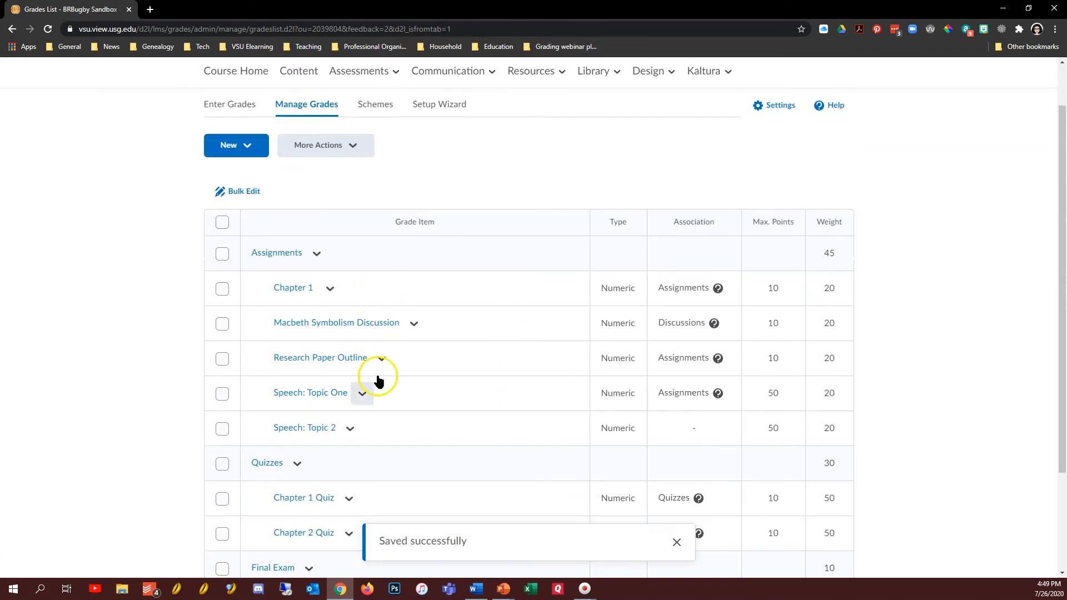
left_click(350, 434)
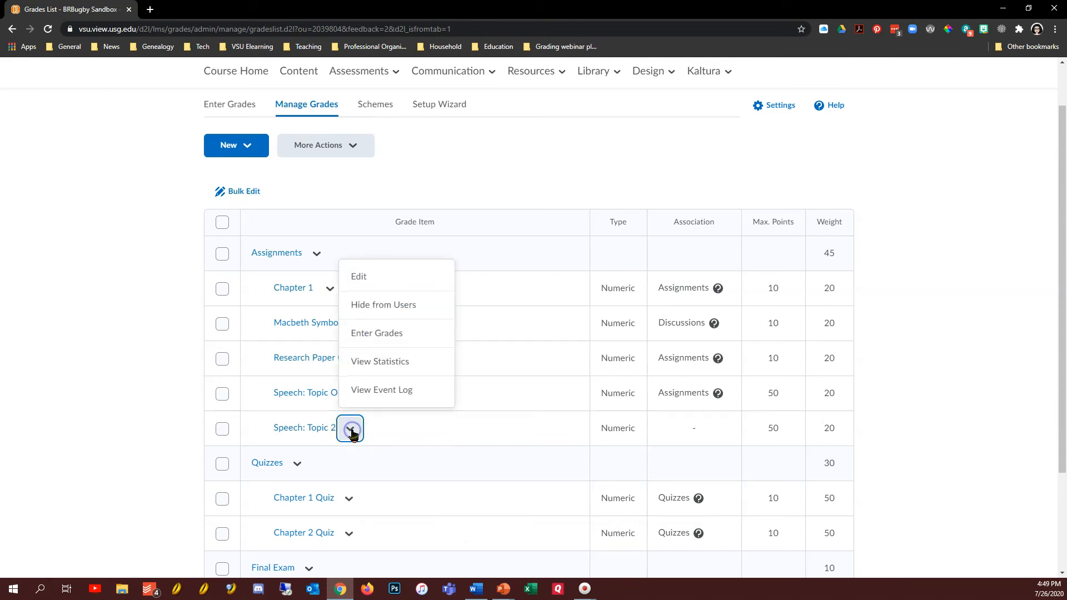
left_click(381, 282)
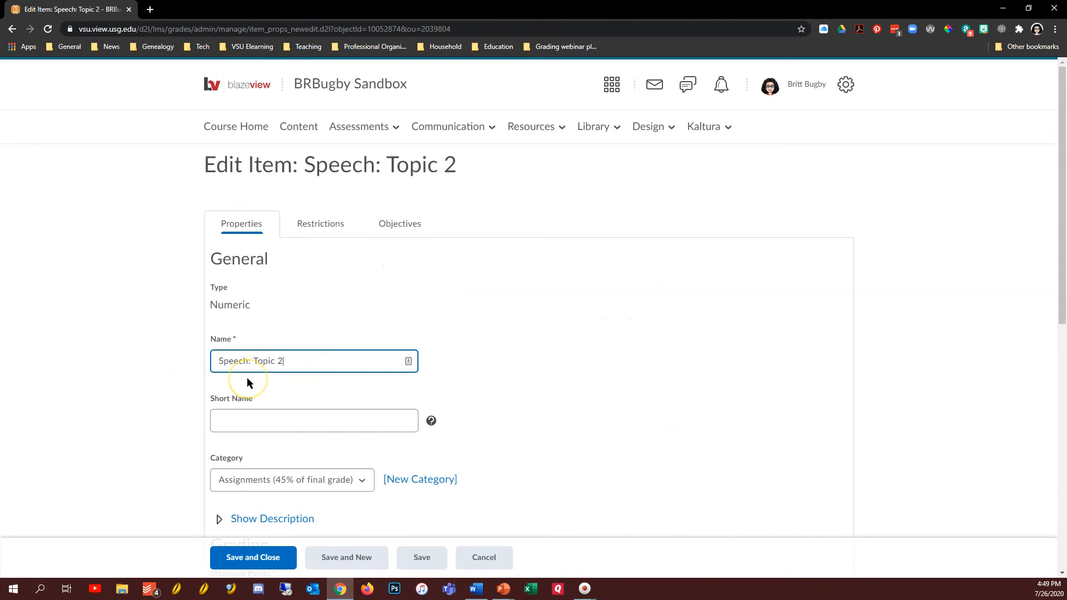
type("Two")
scroll(247, 378, "down", 1)
left_click(245, 557)
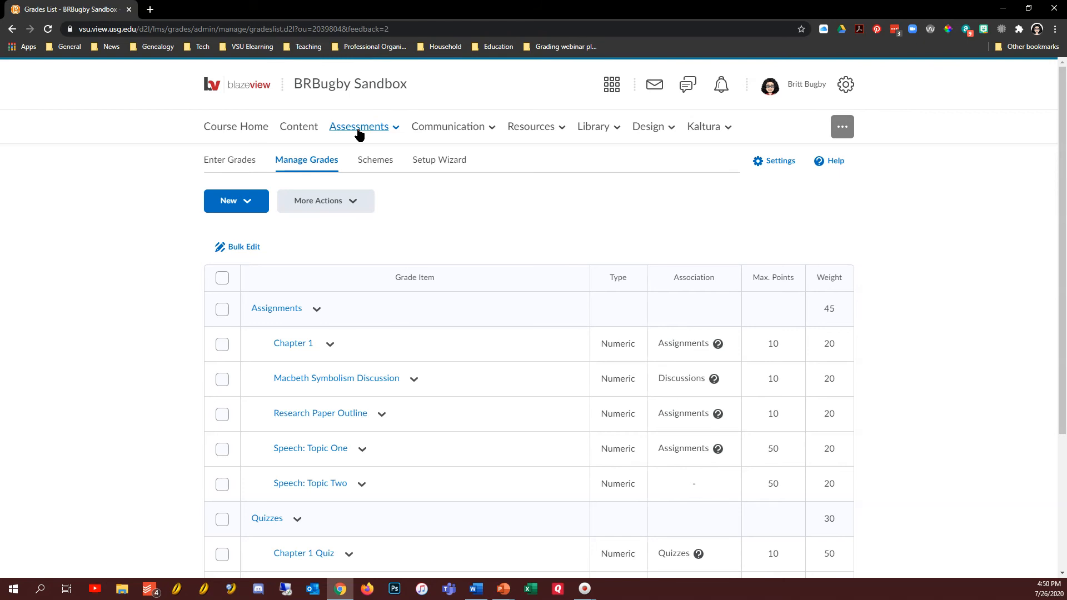
Start a new quiz in the course's quizzes and name it Chapter 3 Quiz
left_click(358, 133)
left_click(337, 176)
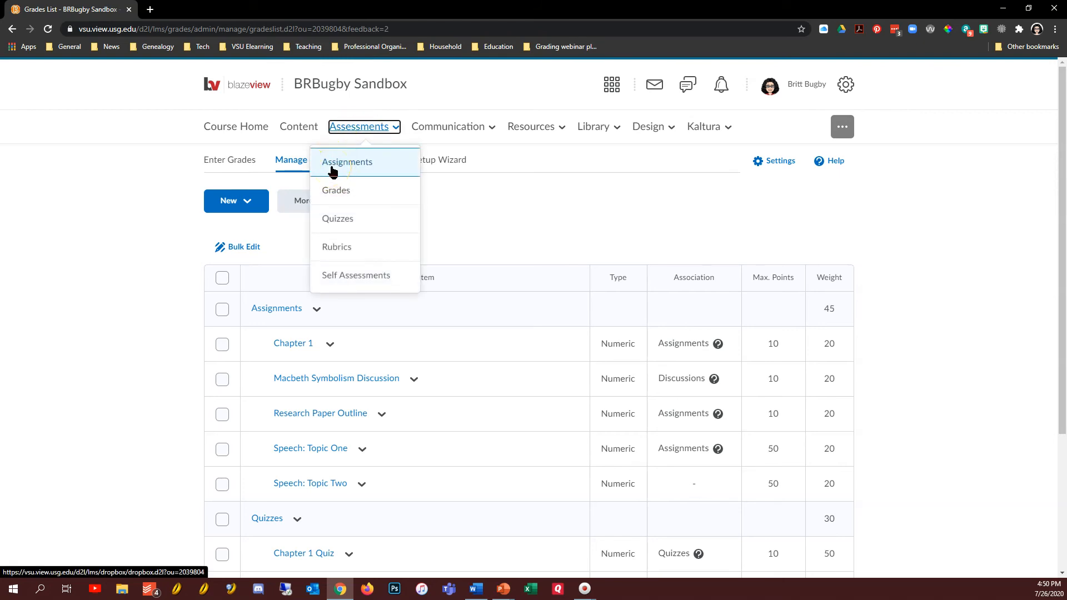
left_click(336, 222)
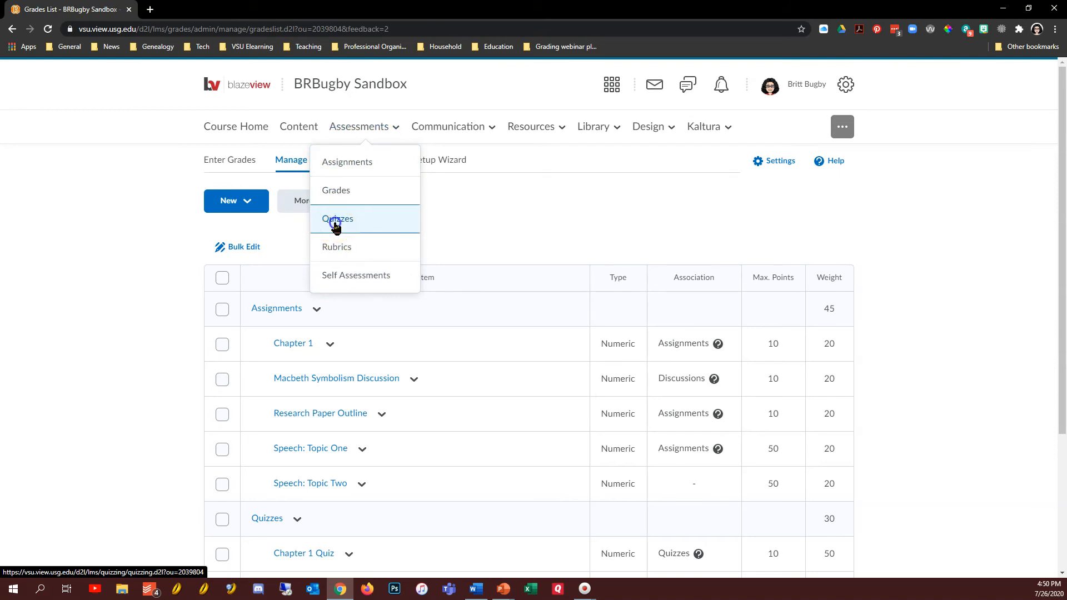
left_click(230, 206)
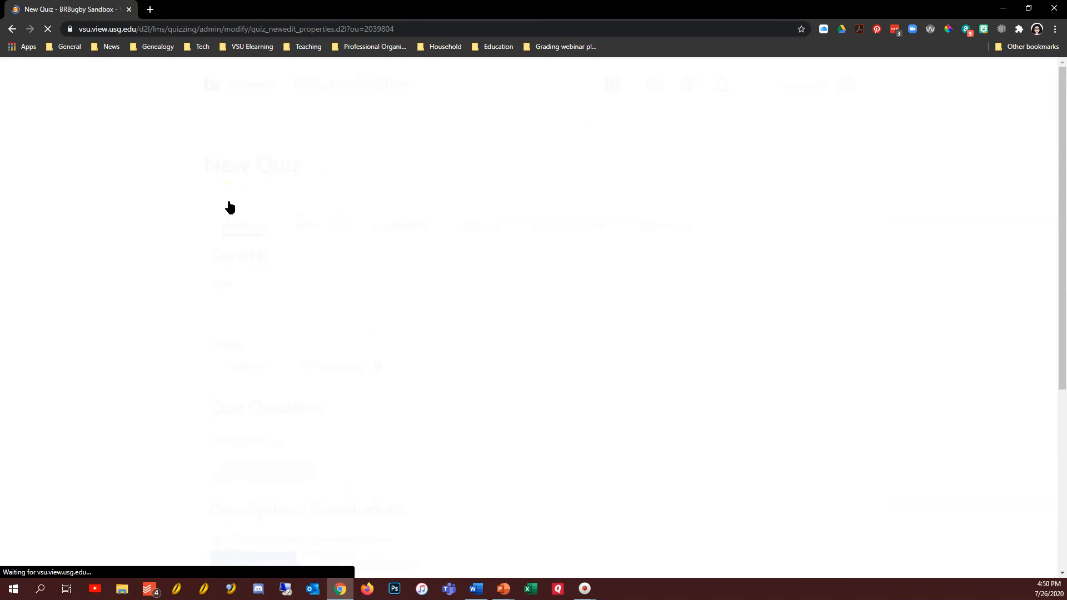
left_click(262, 310)
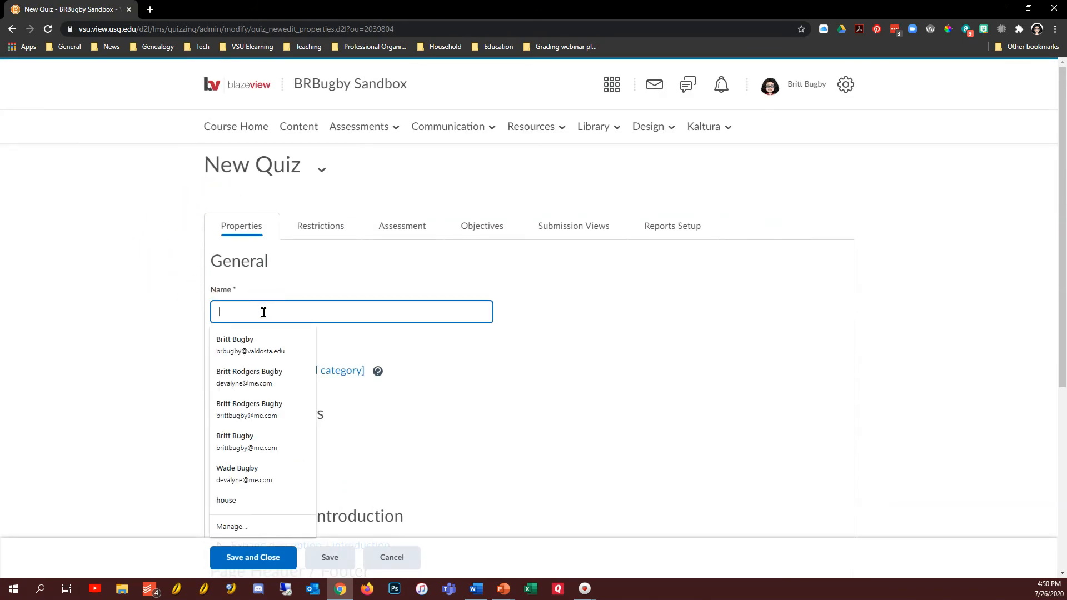
type("Chapter ")
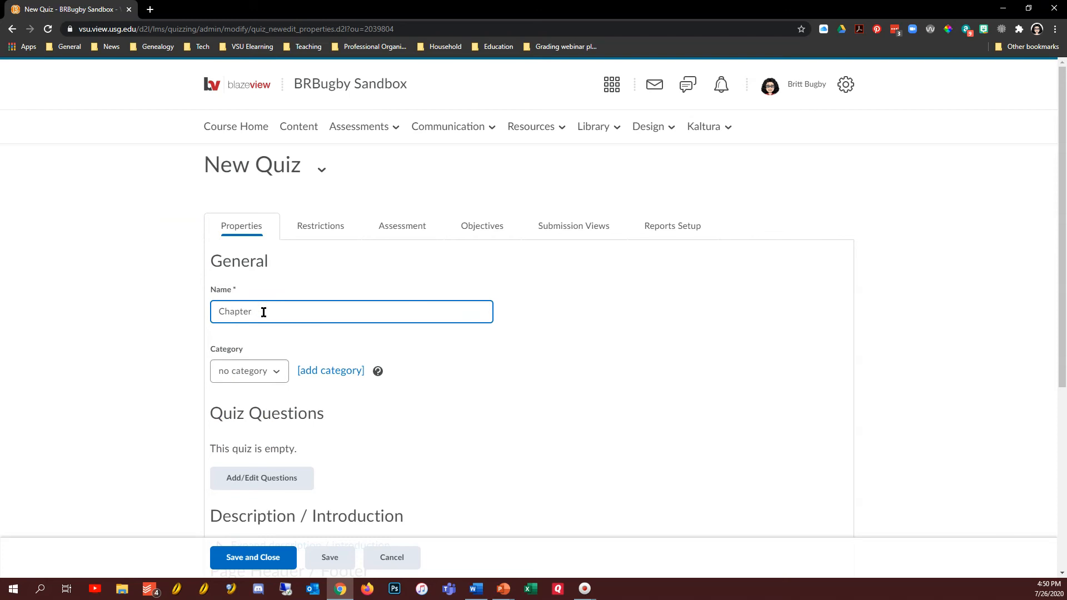
type("3 Quiz")
Add a new grade item to the quiz's assessment settings, named Chapter 3 Quiz and placed in the Quizzes category
left_click(408, 217)
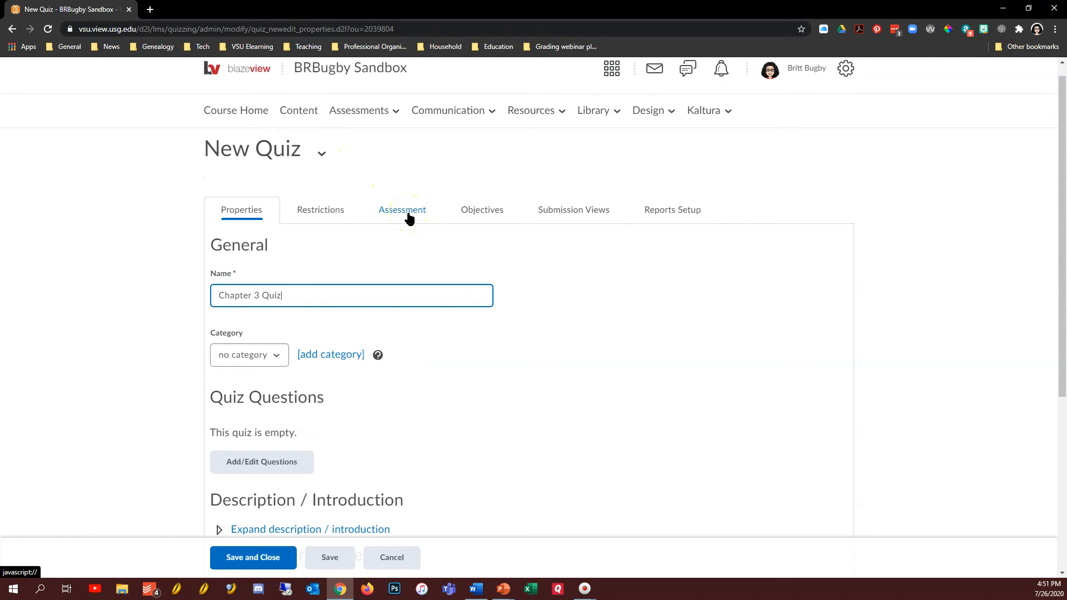
left_click(408, 215)
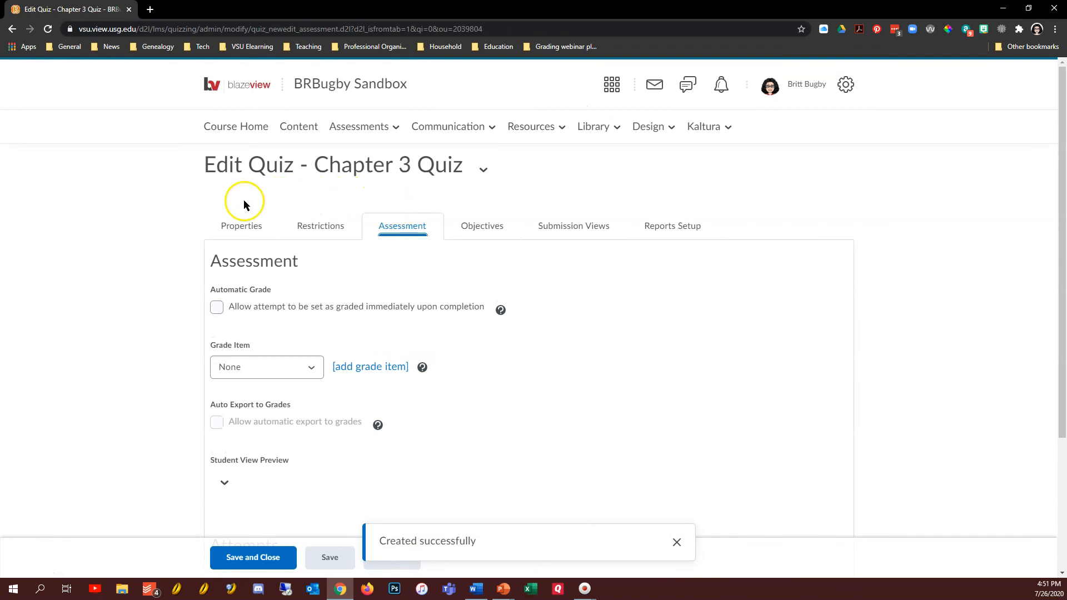
left_click(305, 367)
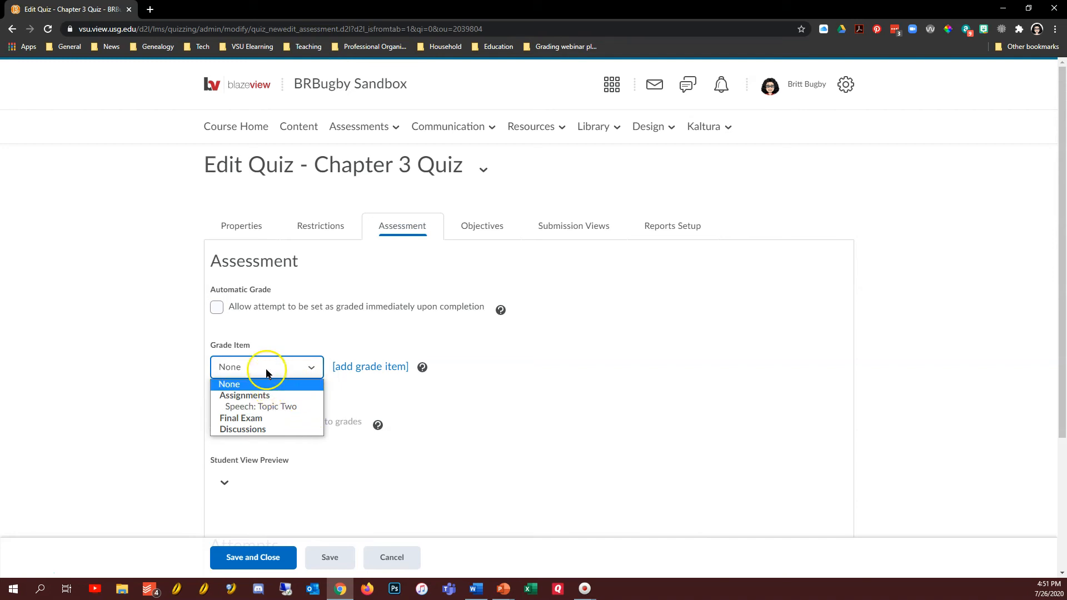
left_click(371, 369)
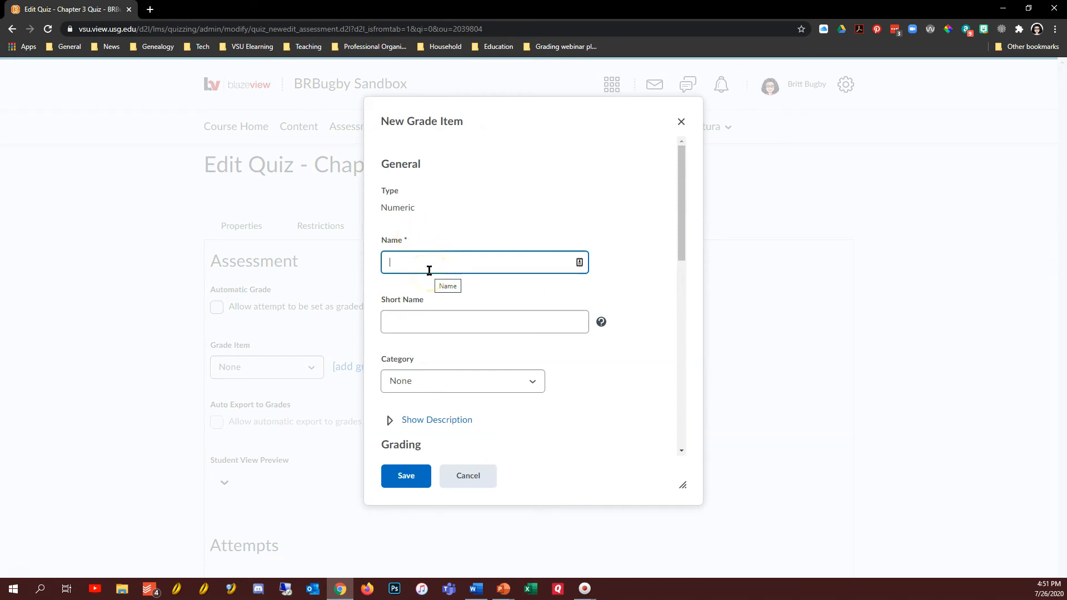
type("Chapter 3 Quiz")
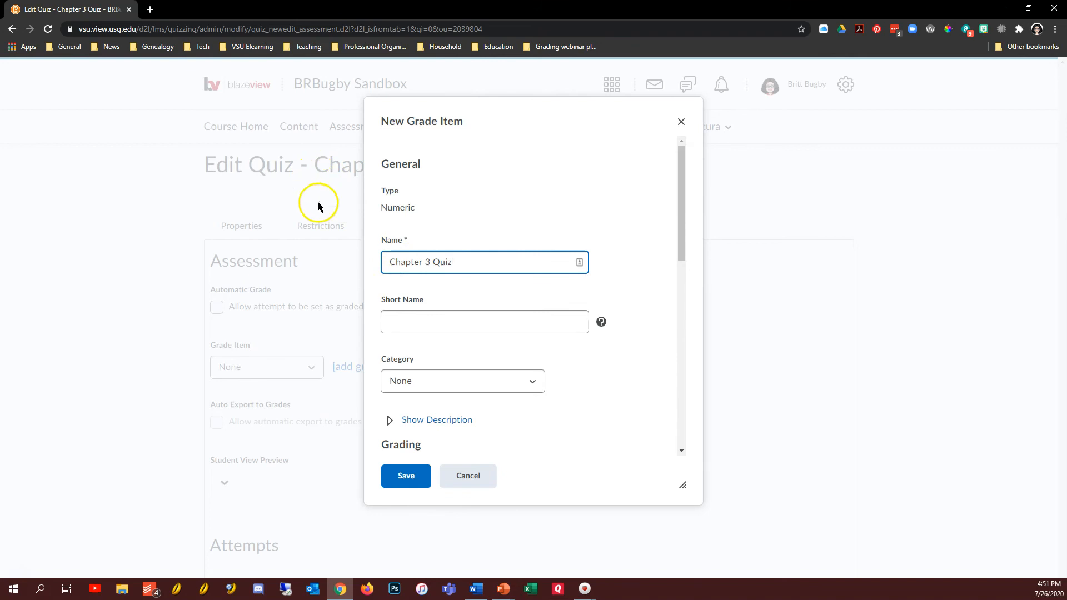
left_click(532, 382)
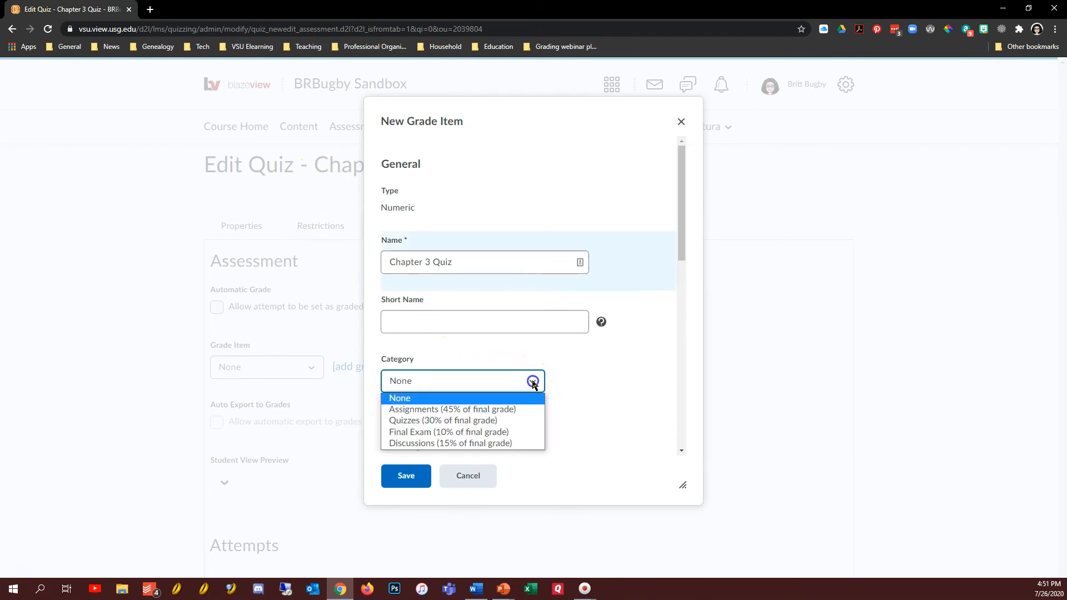
left_click(448, 423)
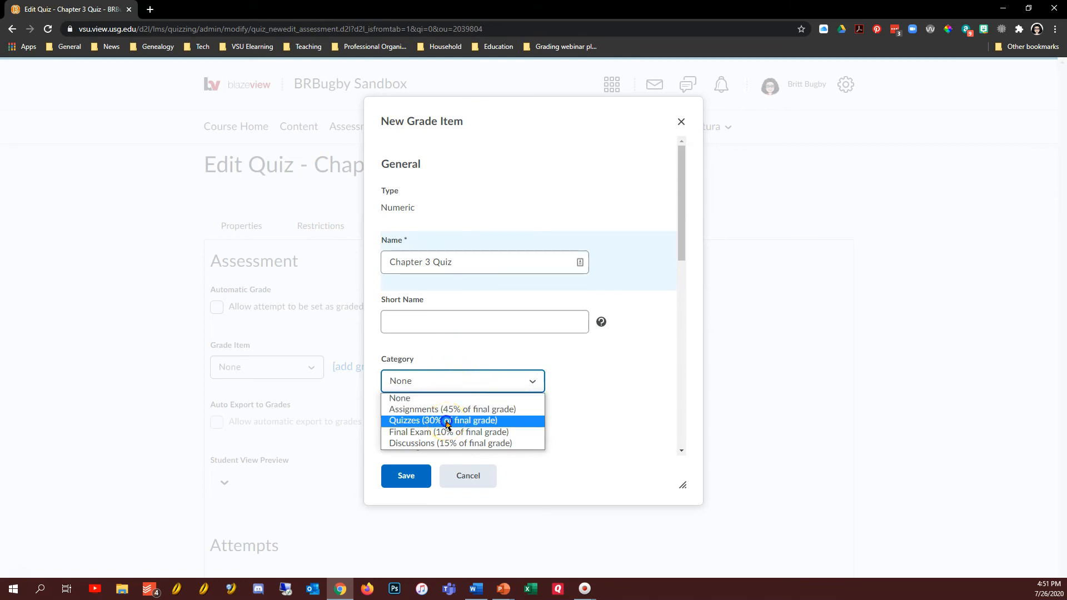
Review the new grade item's points, weight, bonus, grade scheme and availability options, and save the item
scroll(560, 392, "down", 2)
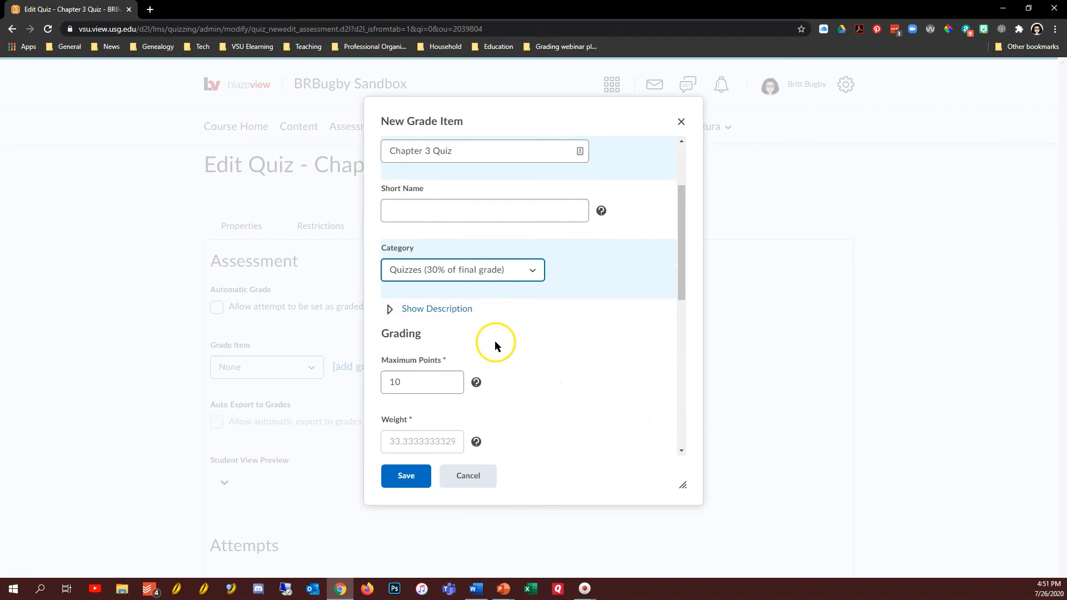
scroll(510, 362, "down", 1)
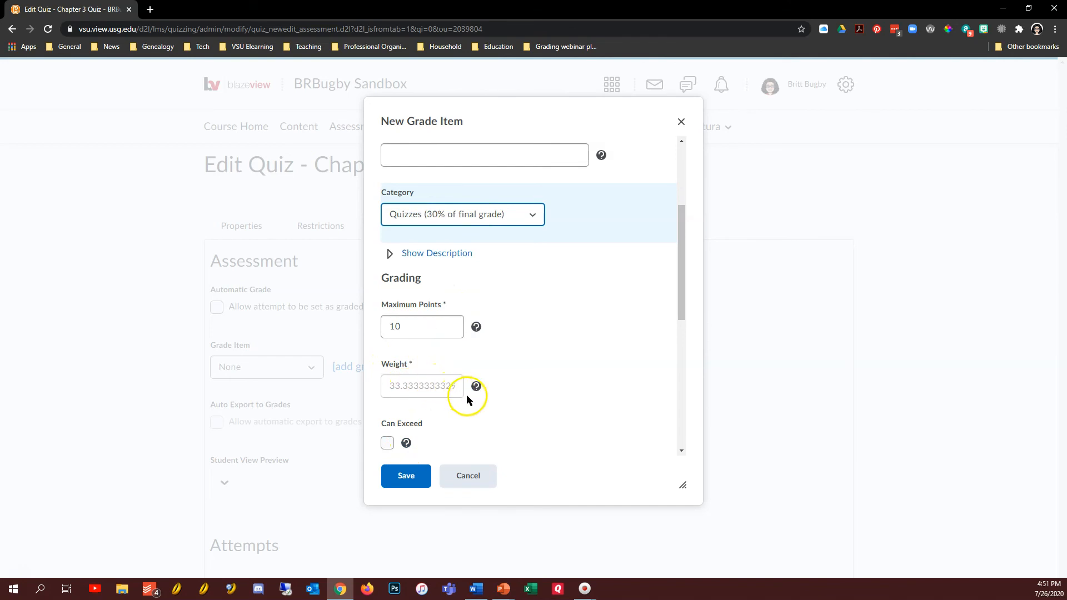
scroll(471, 407, "down", 2)
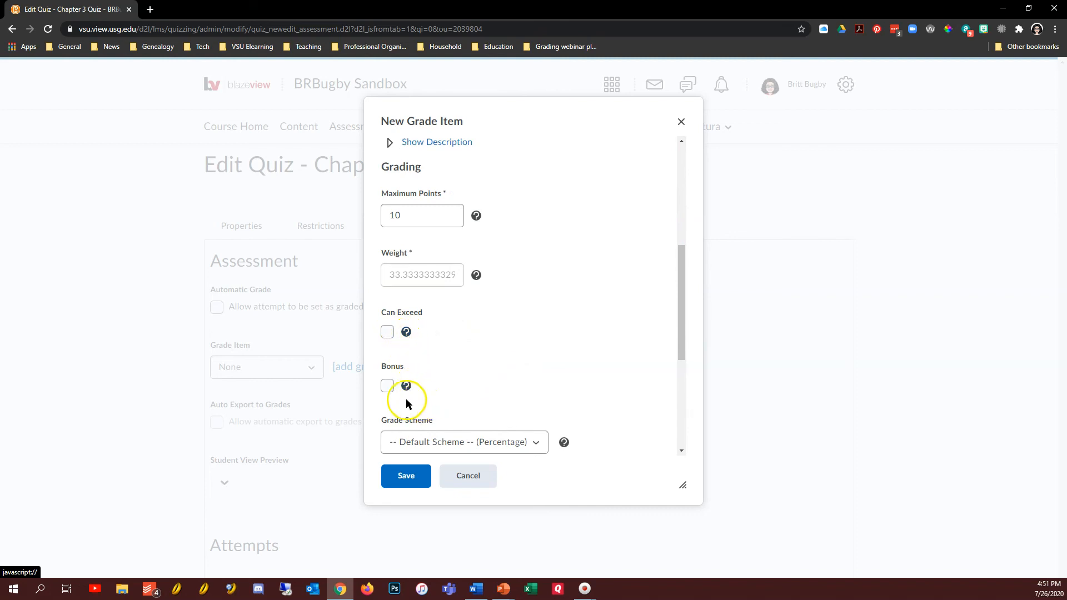
scroll(392, 397, "down", 1)
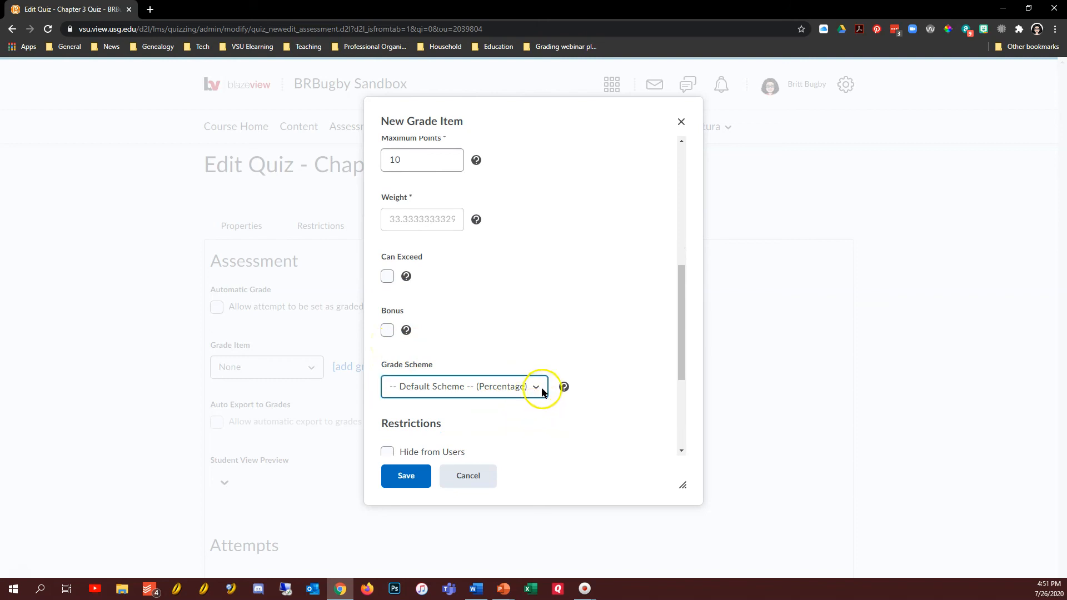
left_click(543, 391)
left_click(540, 414)
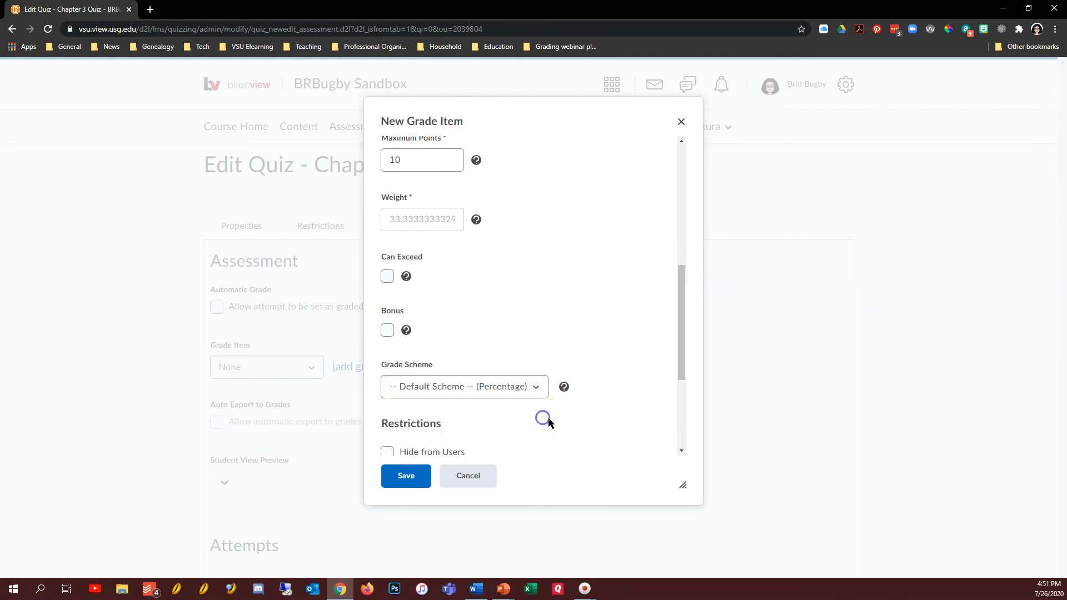
scroll(596, 428, "down", 2)
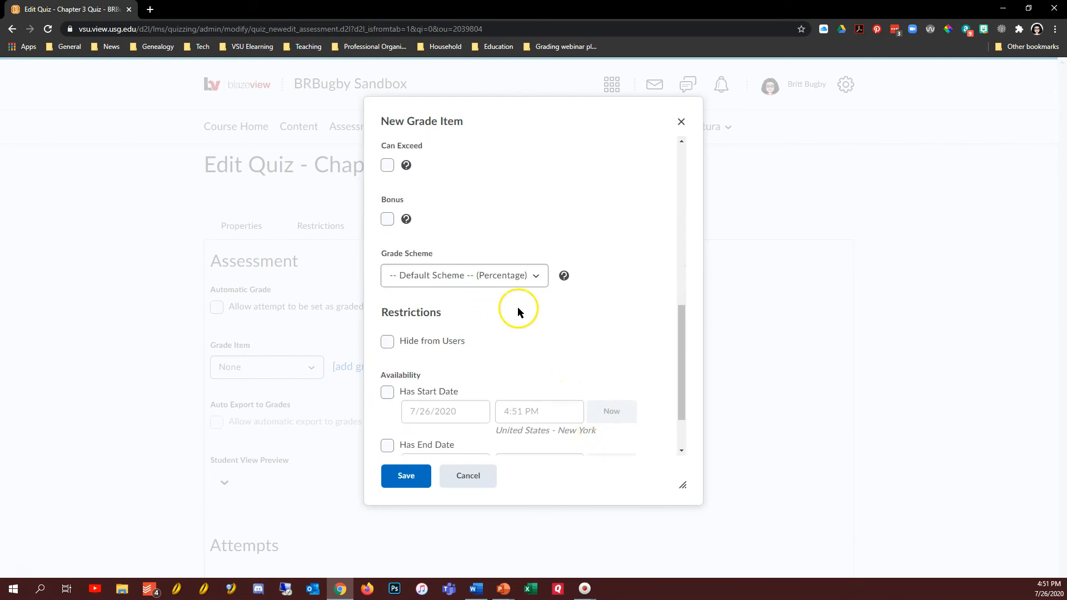
scroll(460, 341, "down", 1)
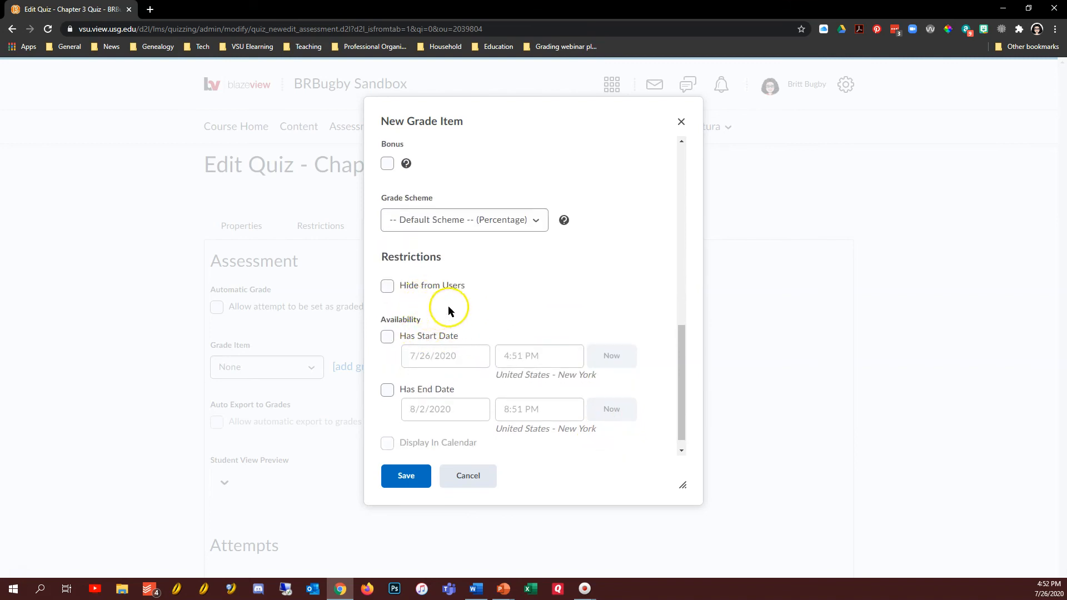
left_click(397, 478)
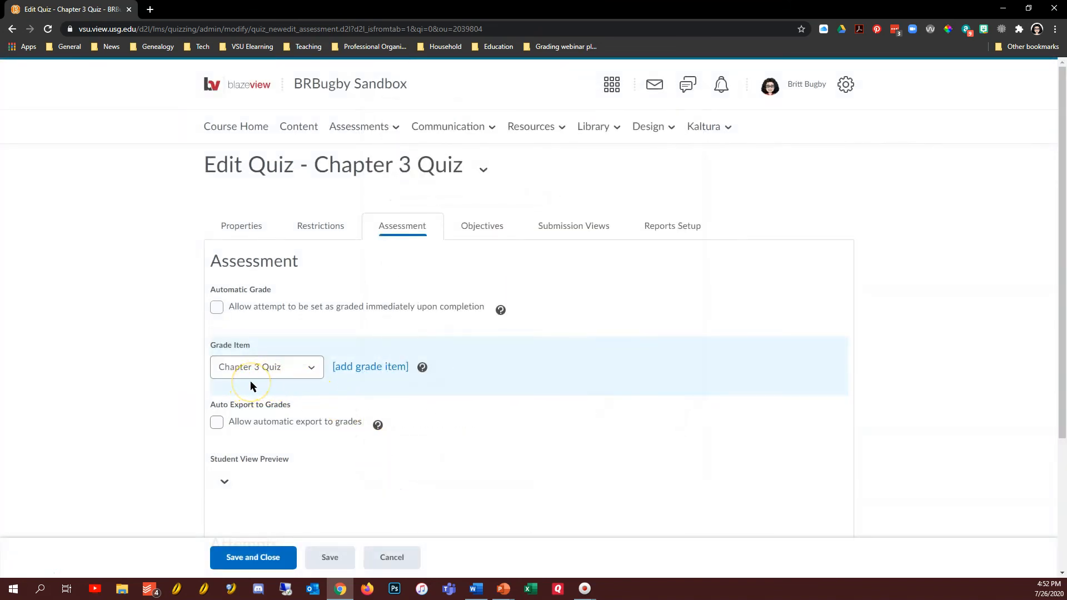
Allow immediate automatic grading and automatic export to grades for Chapter 3 Quiz, and save and close the quiz
left_click(217, 308)
left_click(216, 309)
left_click(217, 422)
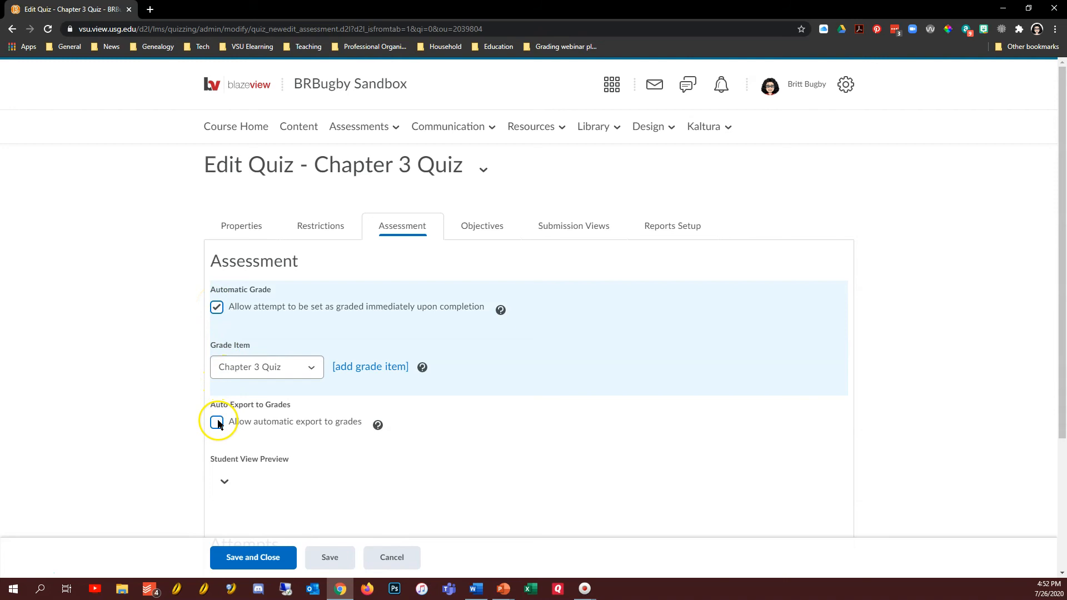
scroll(496, 445, "down", 1)
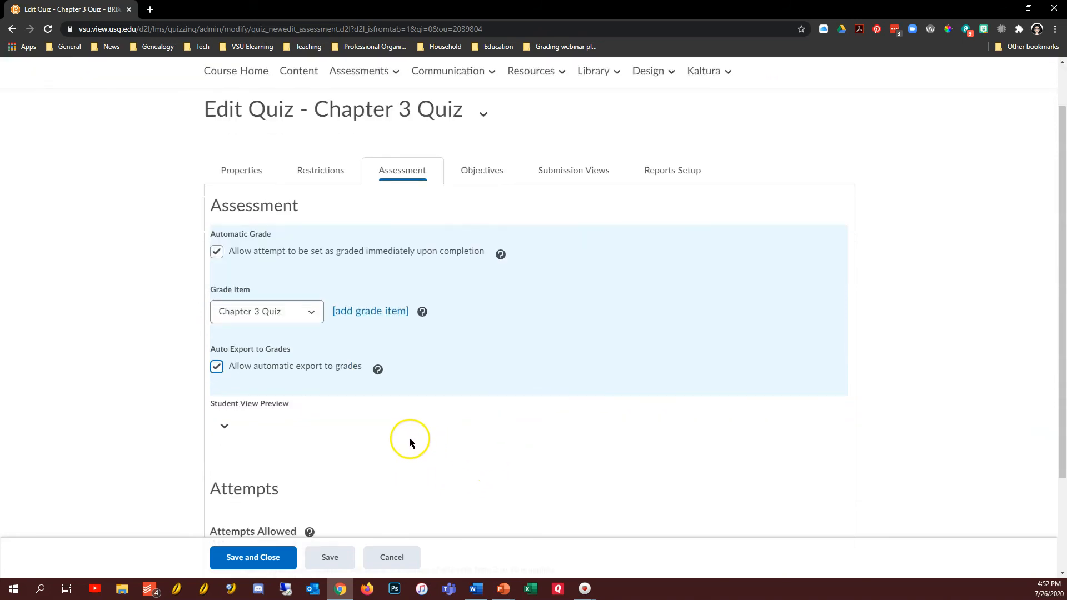
scroll(293, 434, "down", 2)
left_click(233, 562)
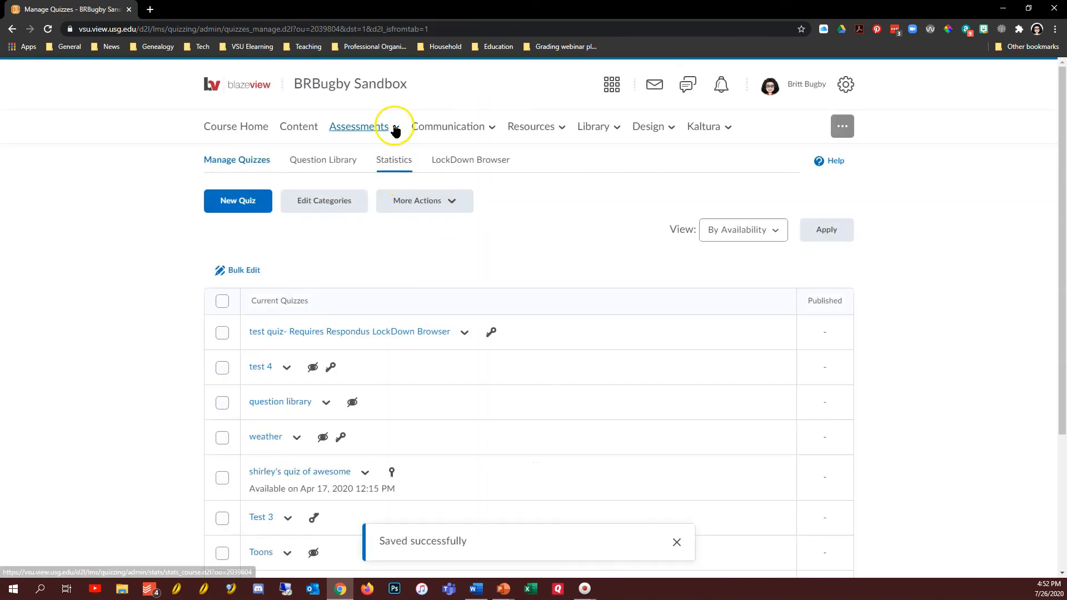
Examine the Chapter 3 Quiz column in the grade entry view and the item weights in the list of managed grades
left_click(362, 127)
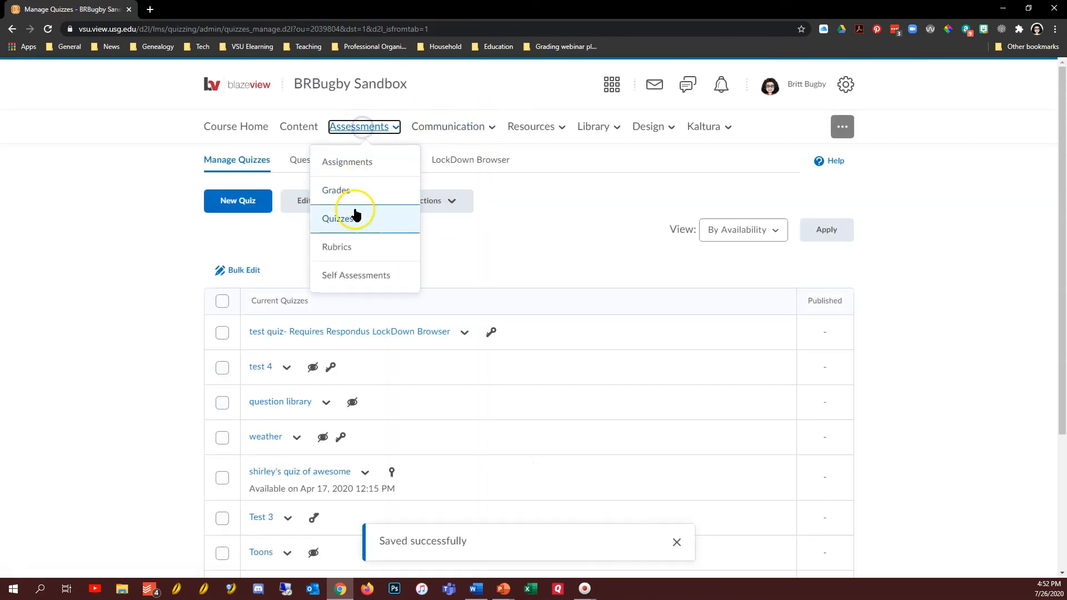
left_click(345, 194)
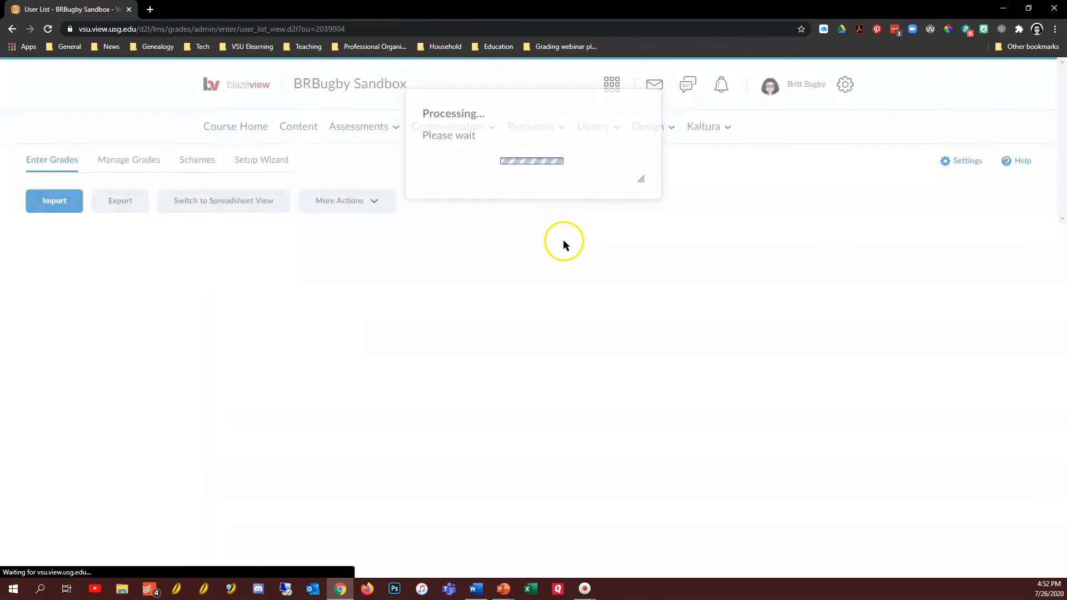
left_click_drag(400, 578, 686, 586)
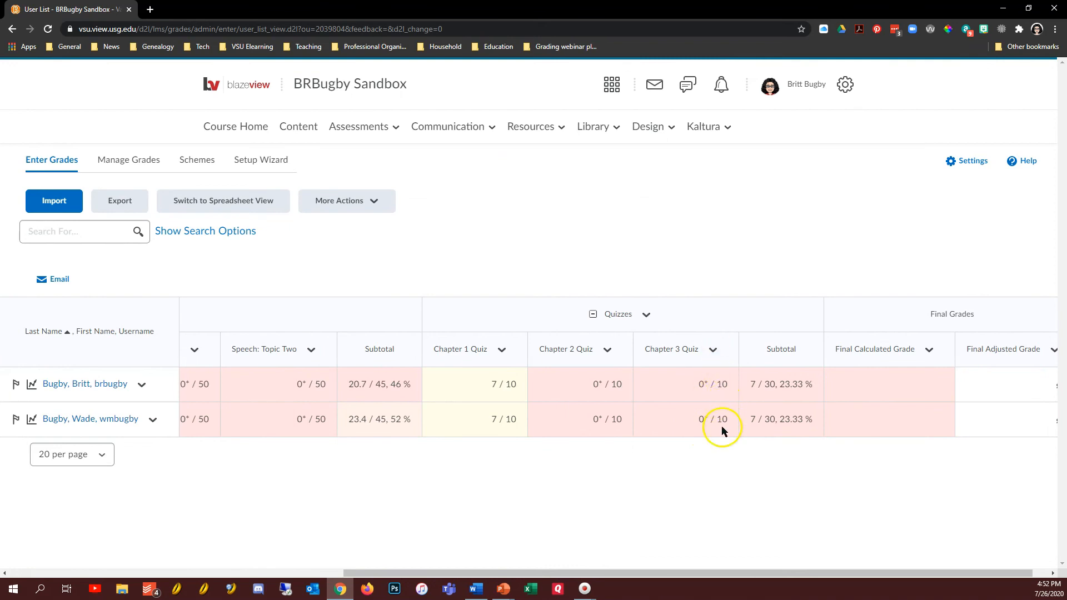
left_click(134, 162)
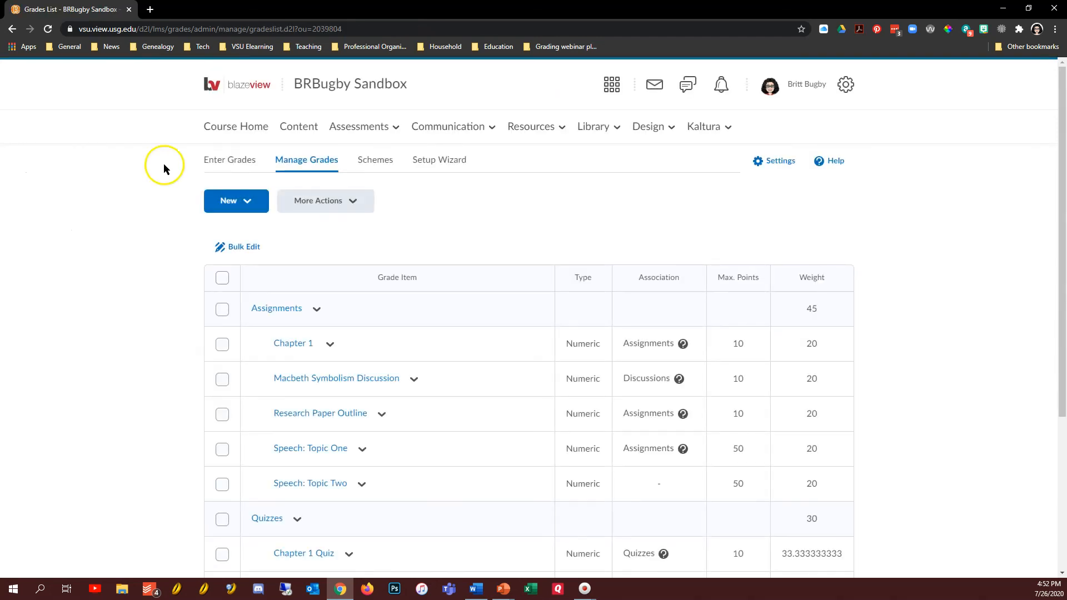
scroll(628, 405, "down", 4)
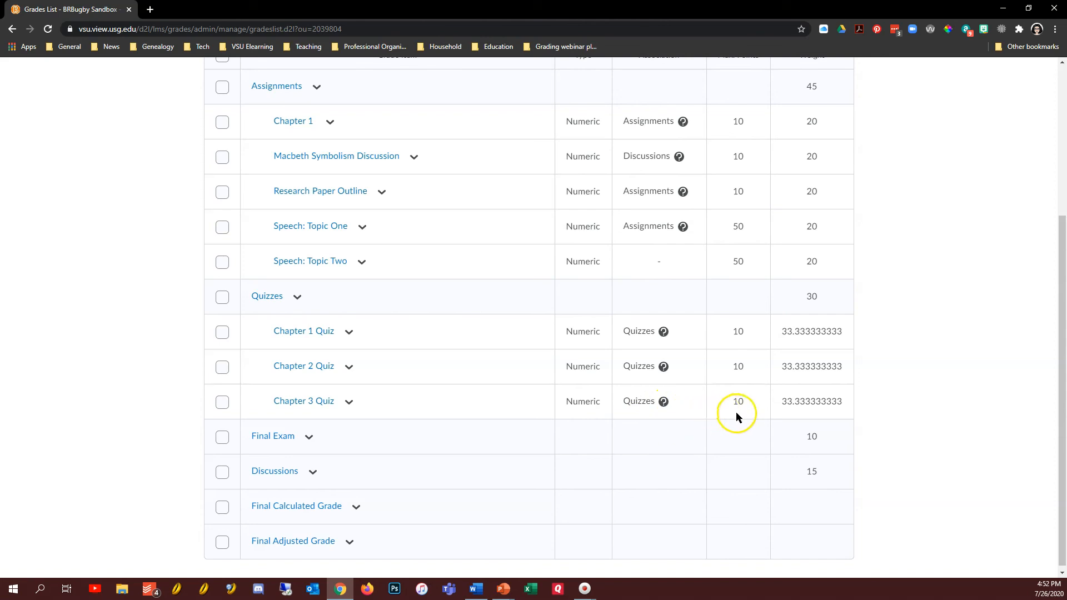
scroll(170, 327, "up", 2)
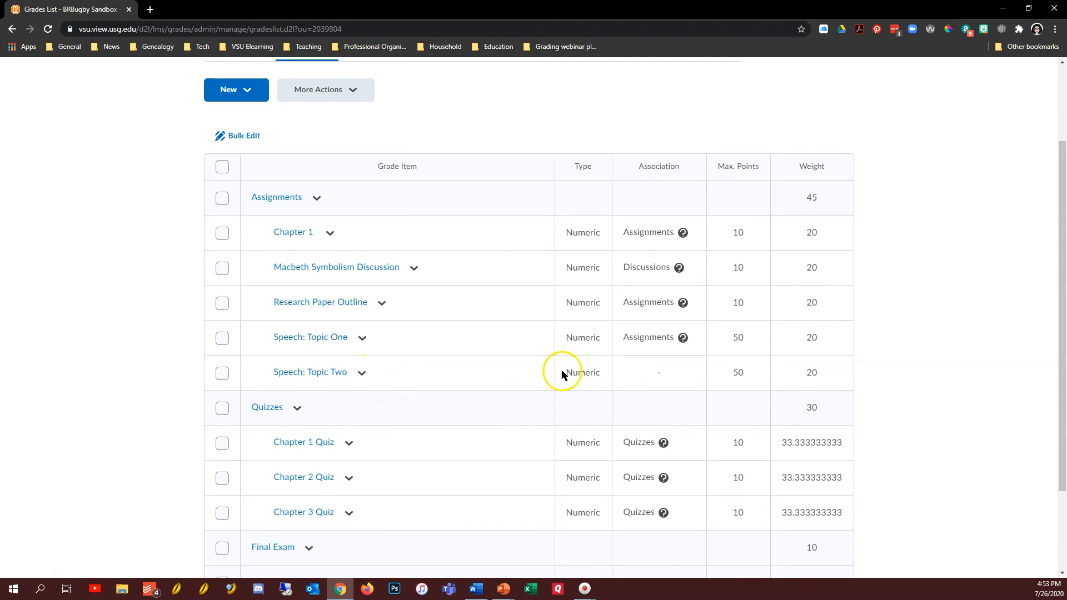
scroll(379, 378, "up", 2)
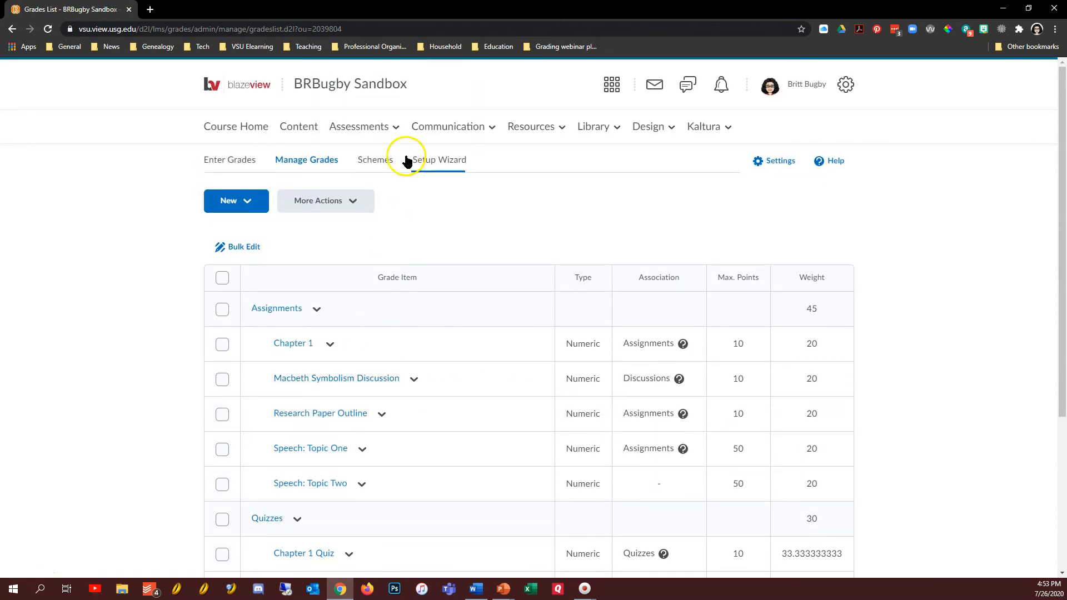
Create a new assignment in the course's assignments area and name it Speech: Topic Two
left_click(372, 132)
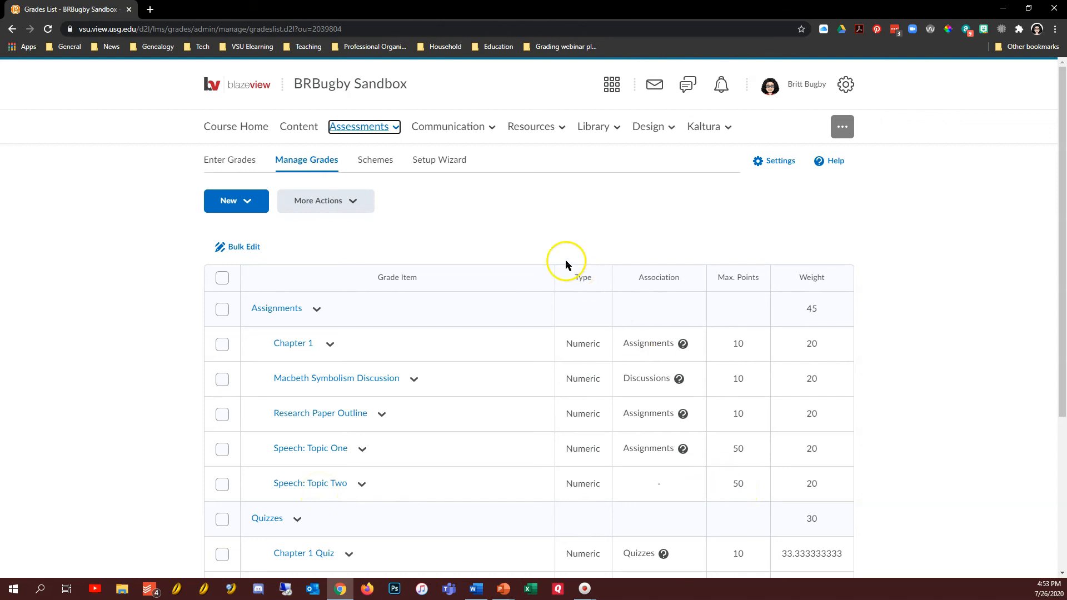
left_click(358, 127)
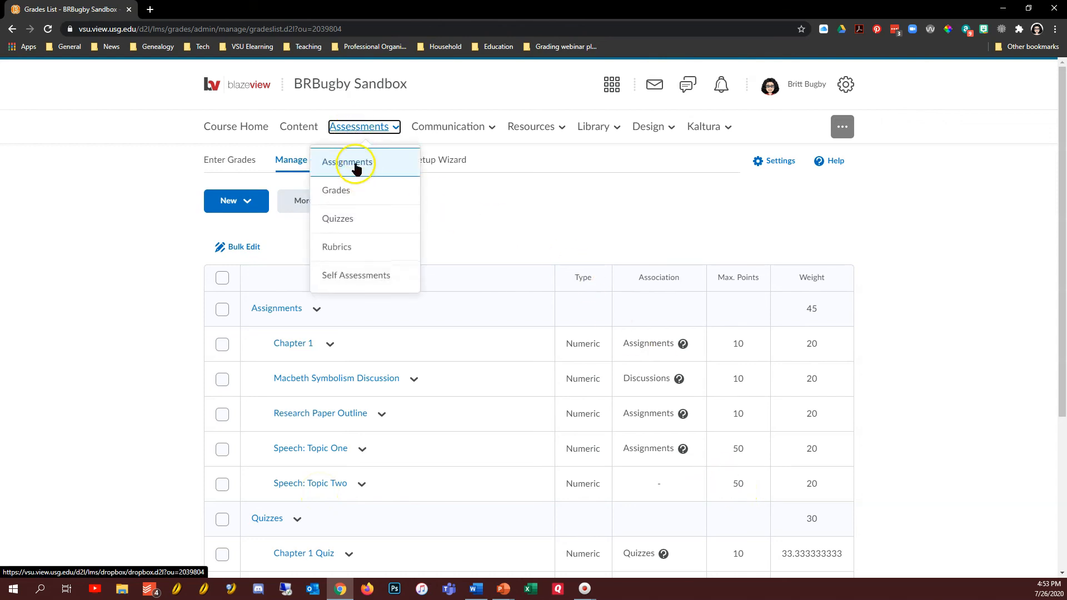
left_click(355, 165)
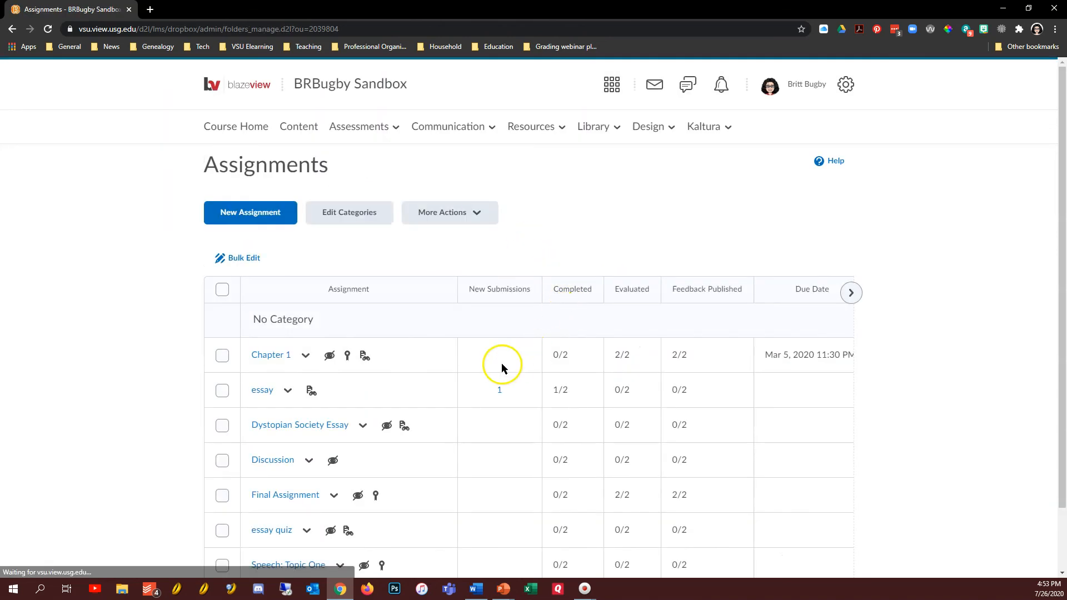
left_click(240, 212)
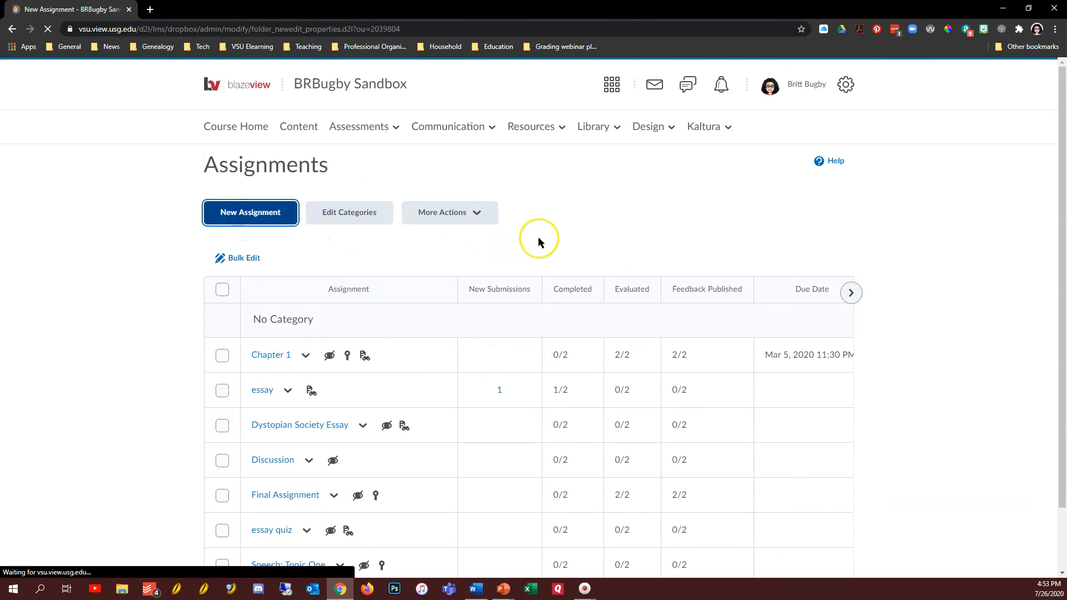
left_click(319, 273)
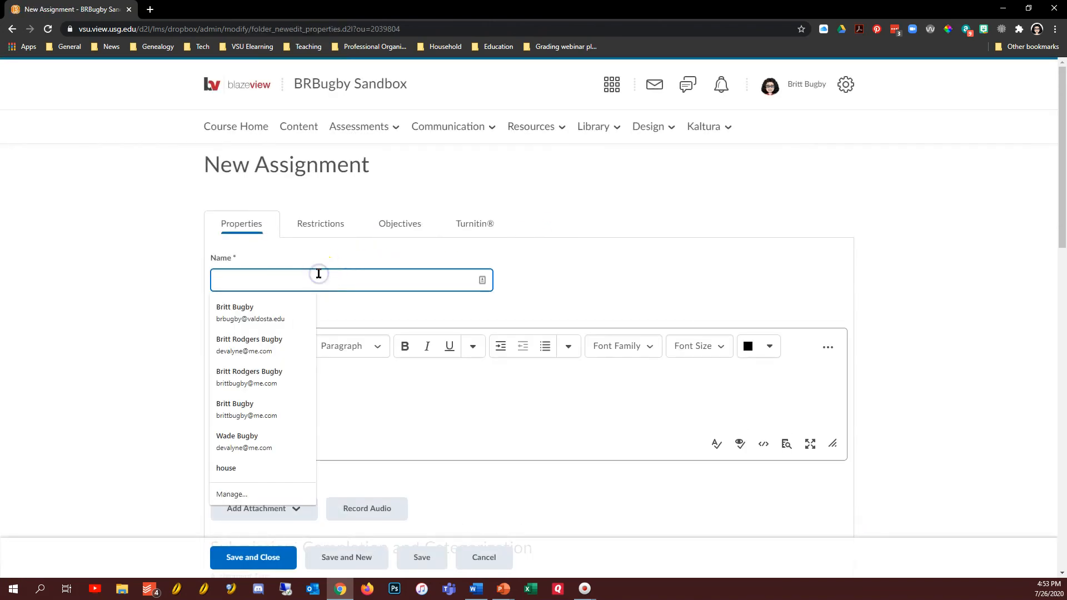
type("Speech")
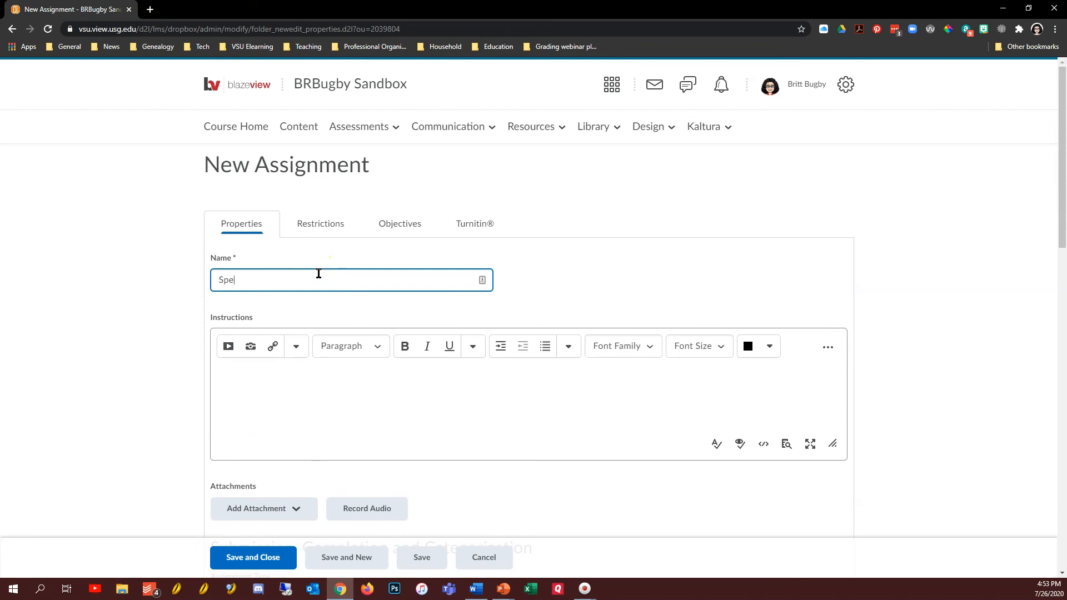
type(": Topic Two")
Score the assignment out of 50, link it to the existing Speech: Topic Two grade item, and save and close it
scroll(317, 289, "down", 3)
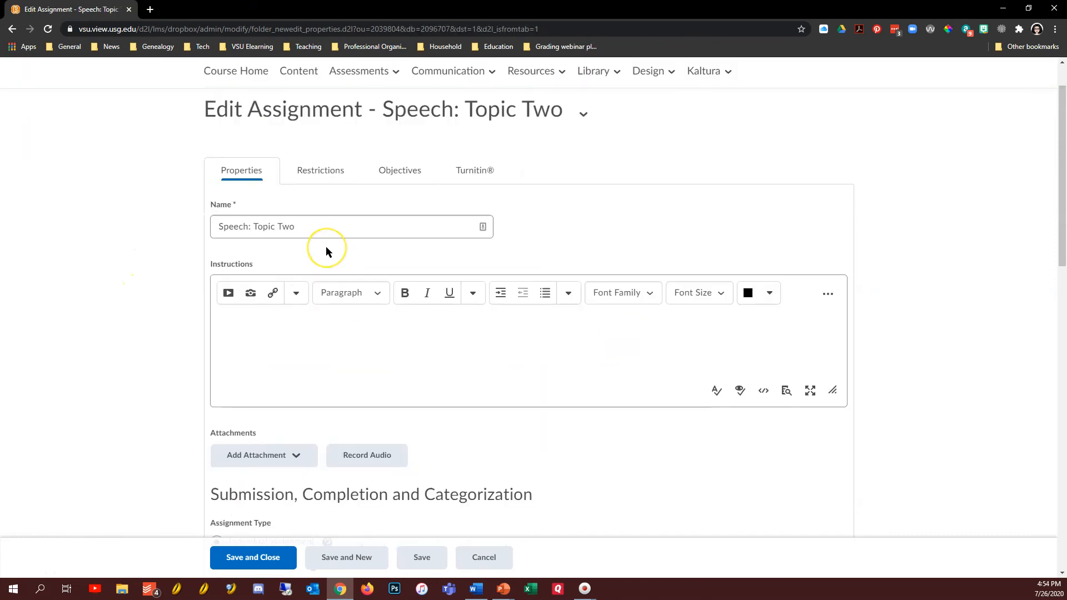
scroll(326, 250, "down", 3)
scroll(414, 342, "down", 6)
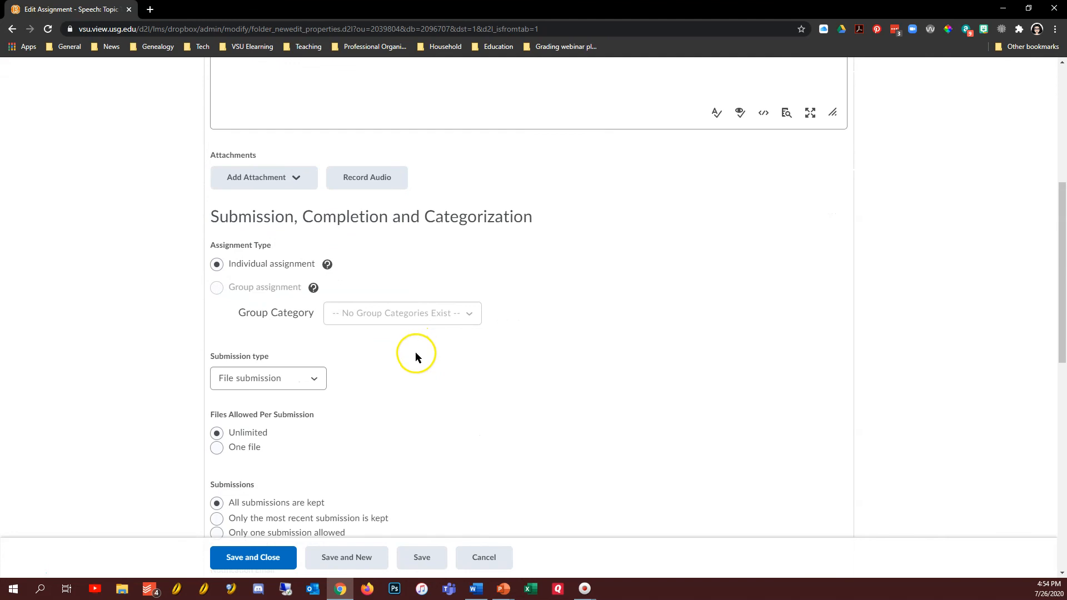
scroll(415, 358, "down", 4)
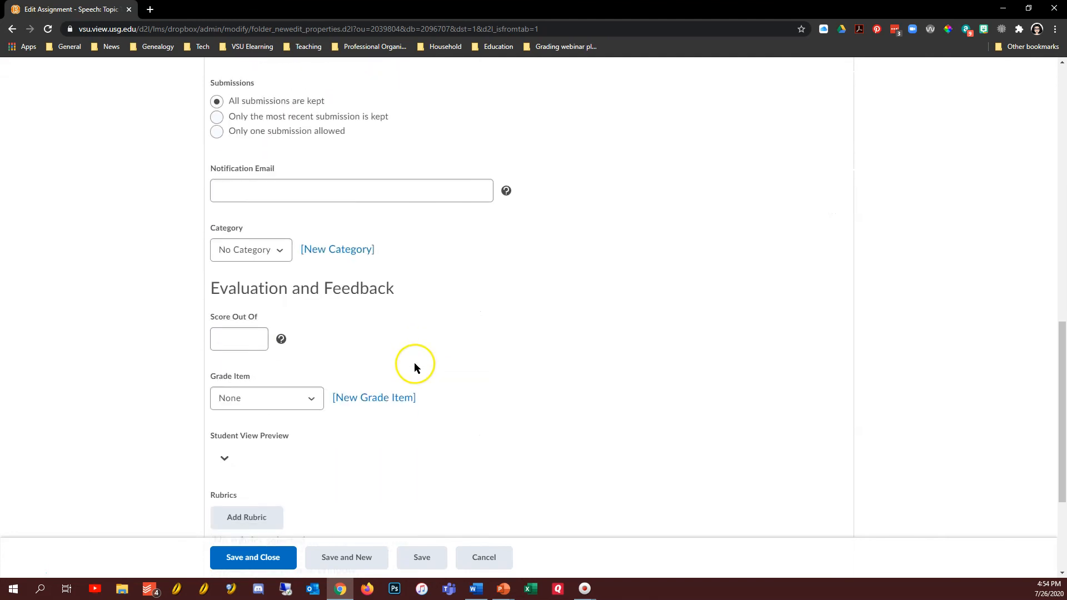
left_click(250, 296)
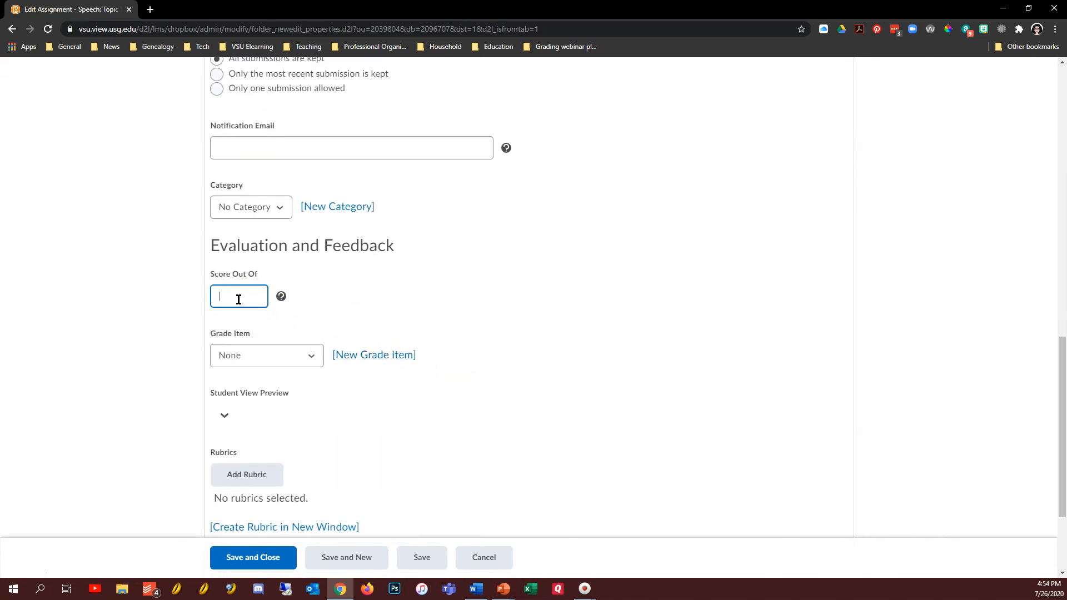
type("0")
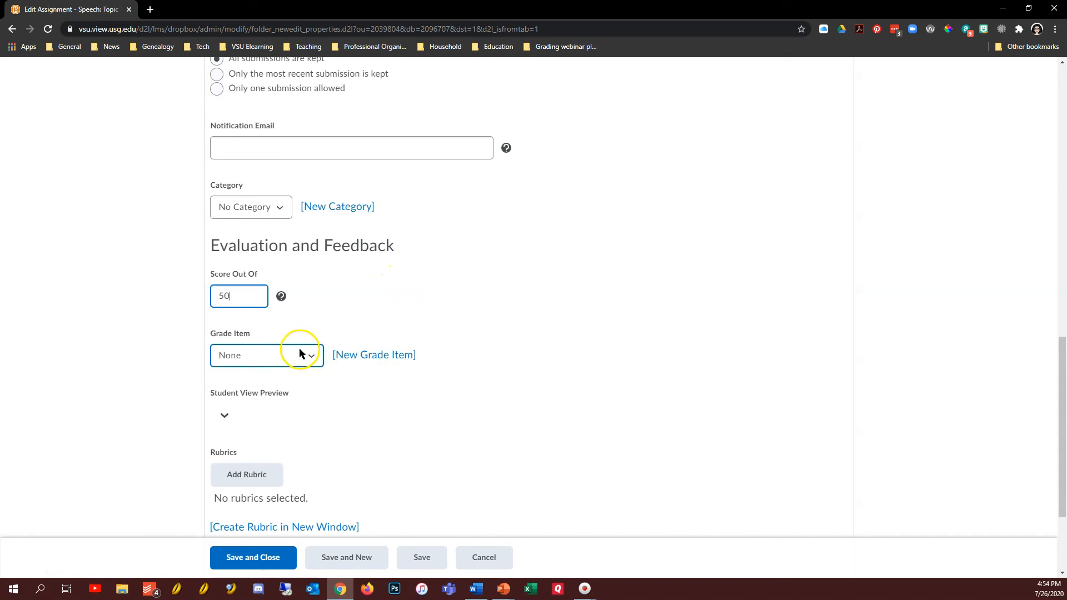
left_click(309, 359)
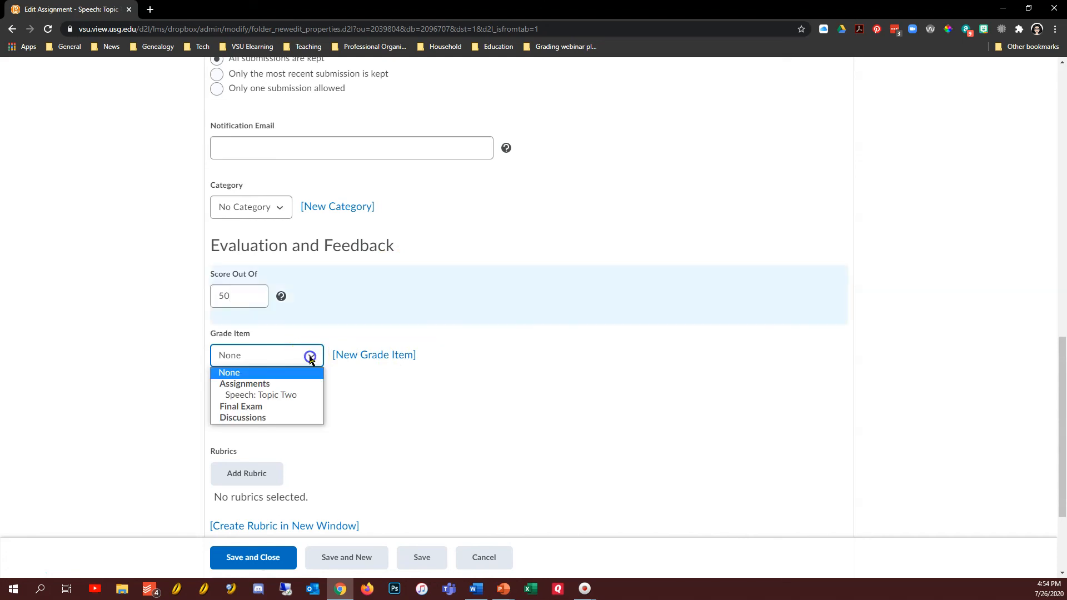
left_click(288, 399)
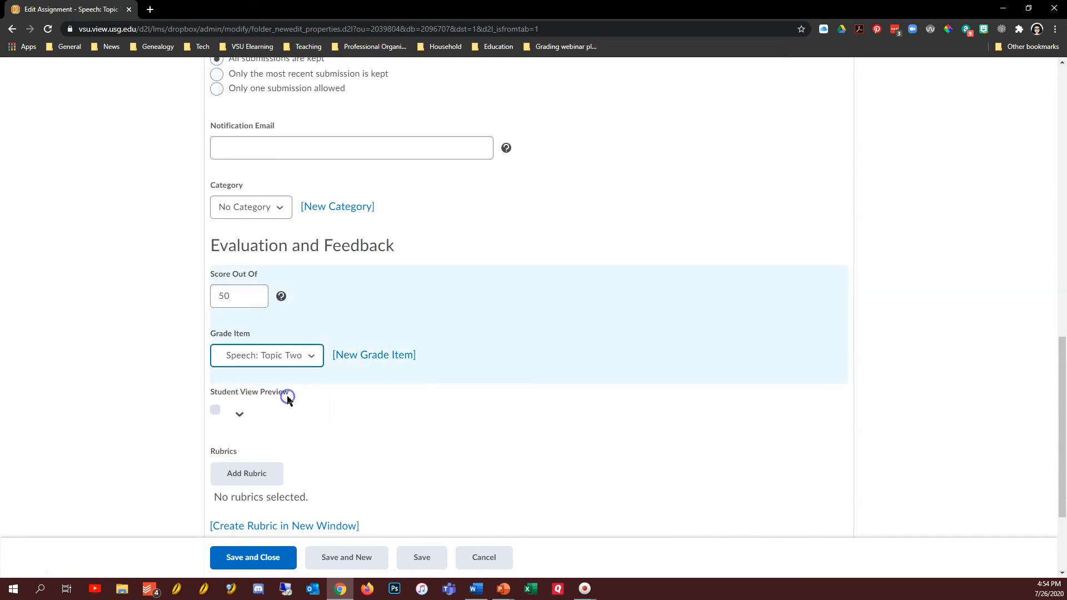
scroll(366, 424, "down", 3)
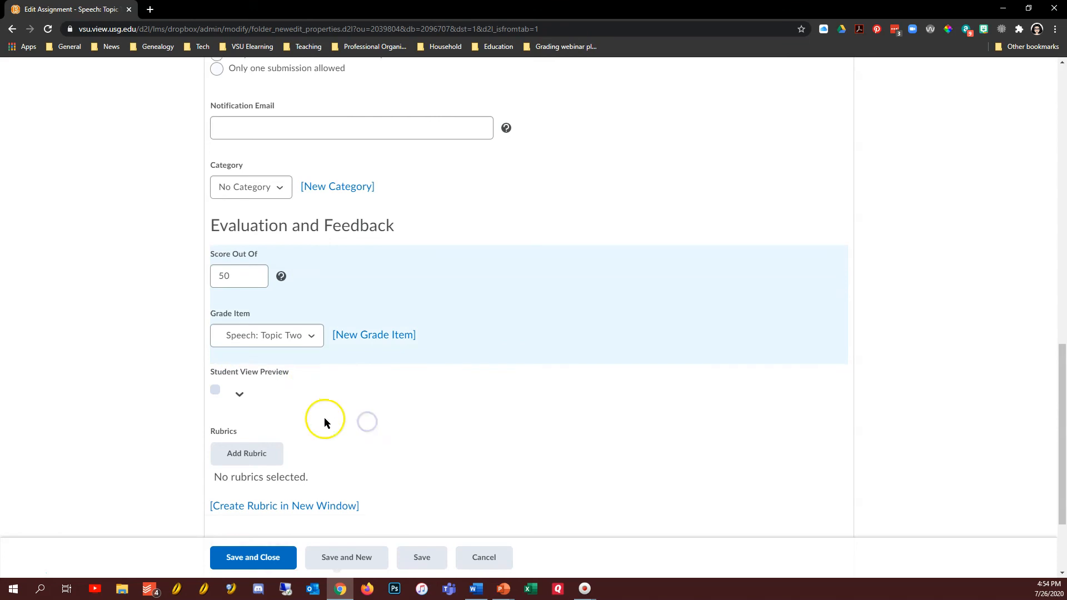
left_click(253, 552)
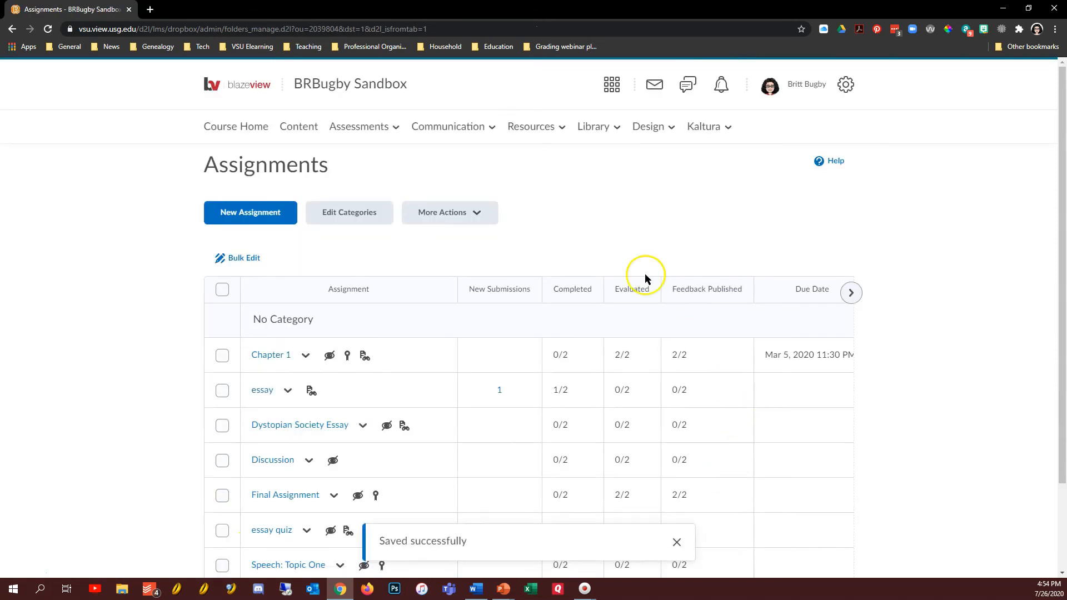
Check the association of the Speech: Topic Two grade item in the list of managed grades
left_click(369, 124)
left_click(369, 191)
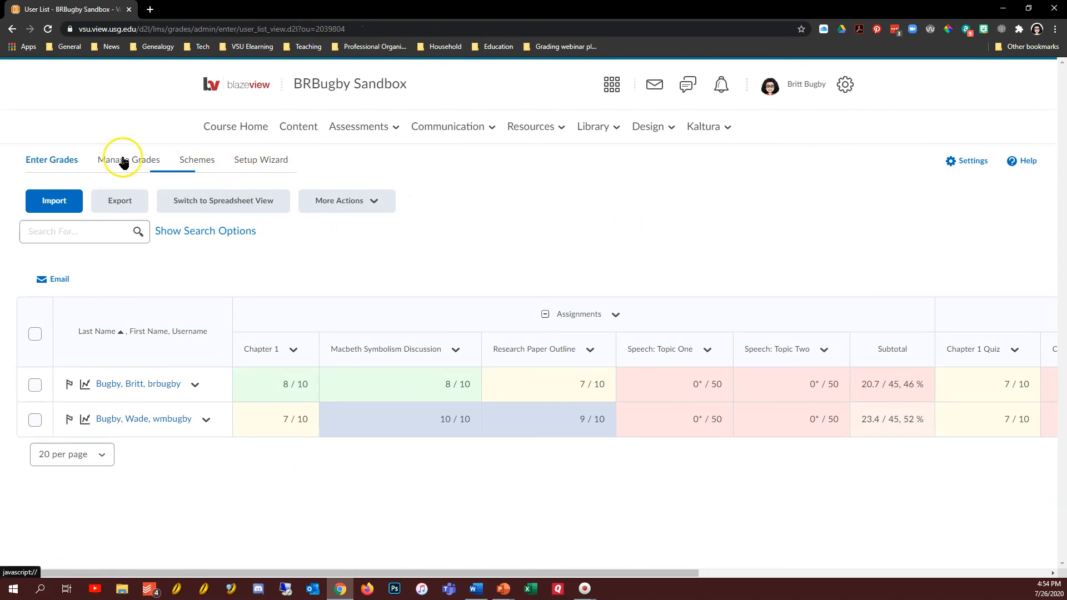
left_click(124, 161)
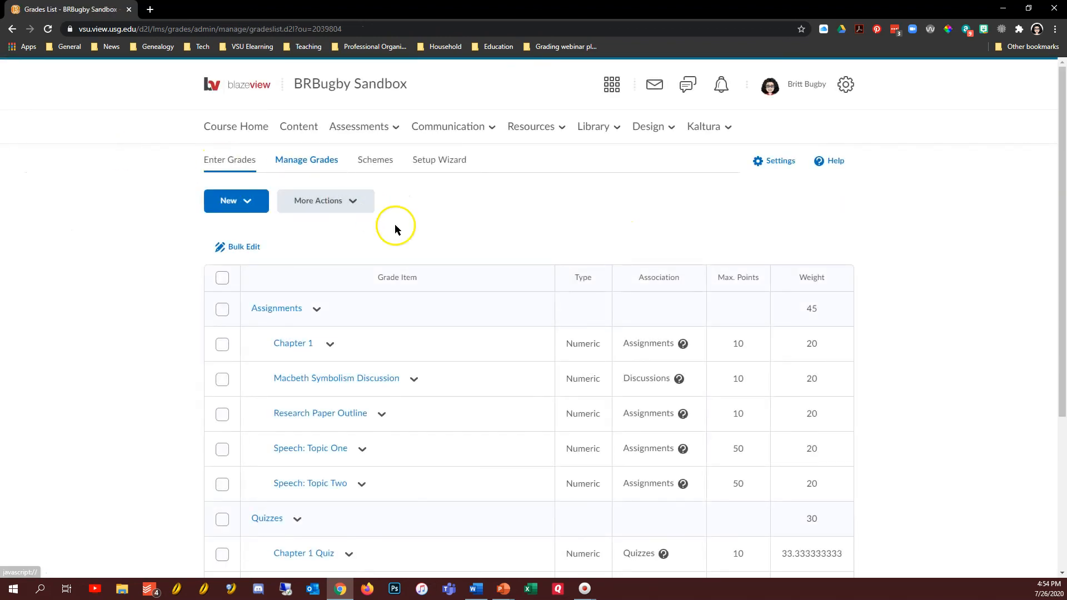